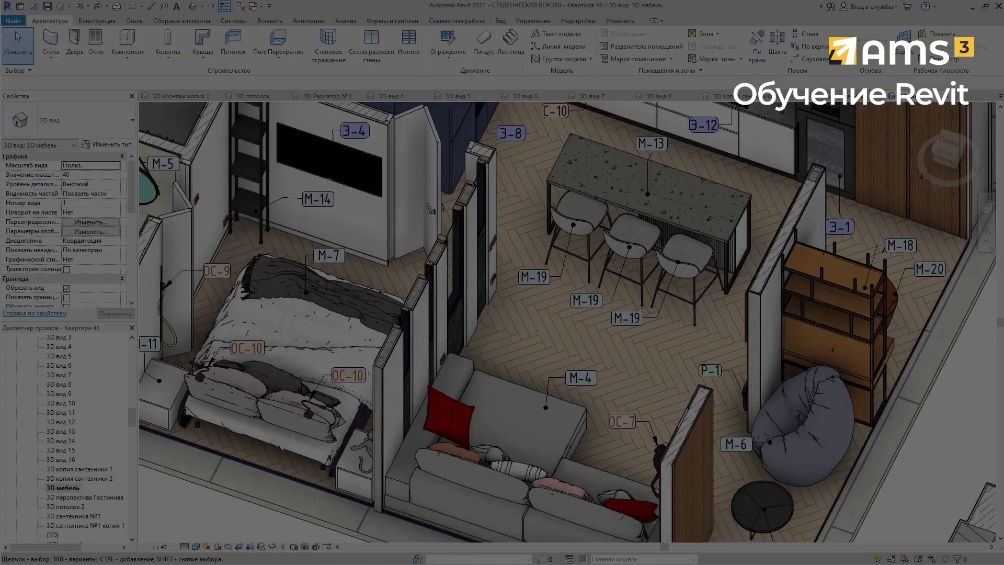
# Open the 'Схема структурная СПС' drafting view showing the cabinets and WAN link diagram
pyautogui.click(629, 239)
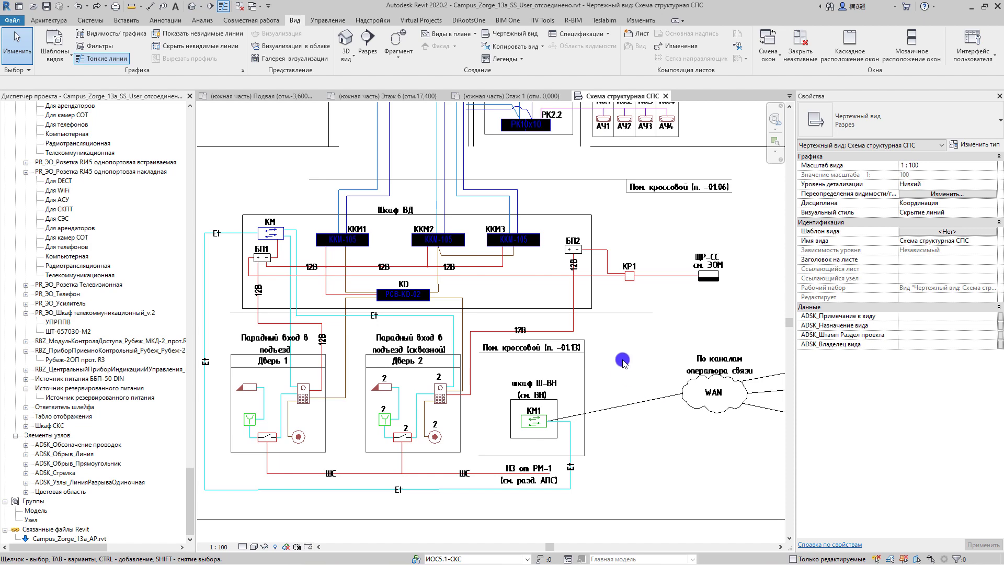
# Zoom out over the schematic, then close the 'Схема структурная СПС' view with Ctrl+F4
pyautogui.scroll(-2, 622, 342)
pyautogui.scroll(-2, 622, 342)
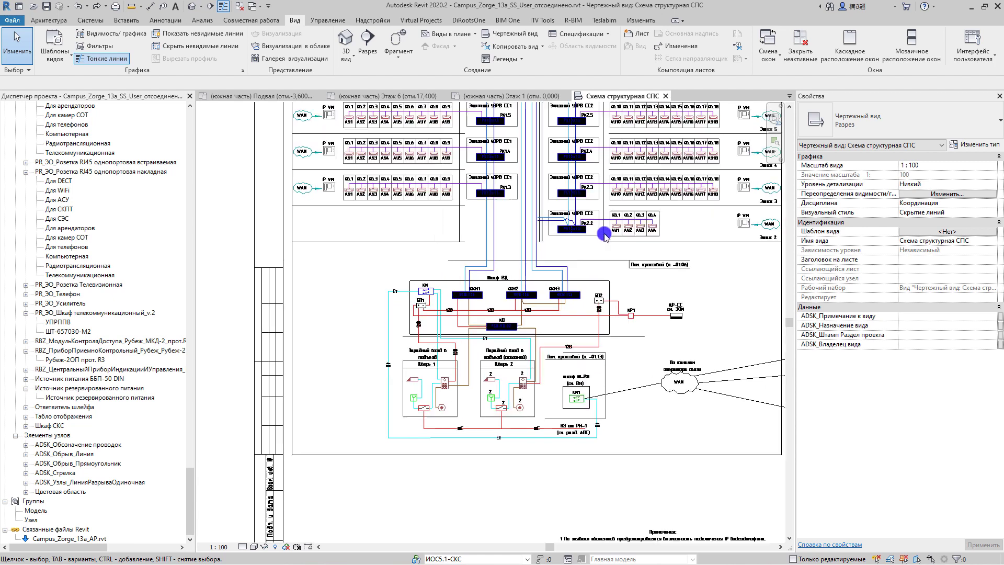
pyautogui.scroll(-2, 605, 220)
pyautogui.scroll(-1, 603, 261)
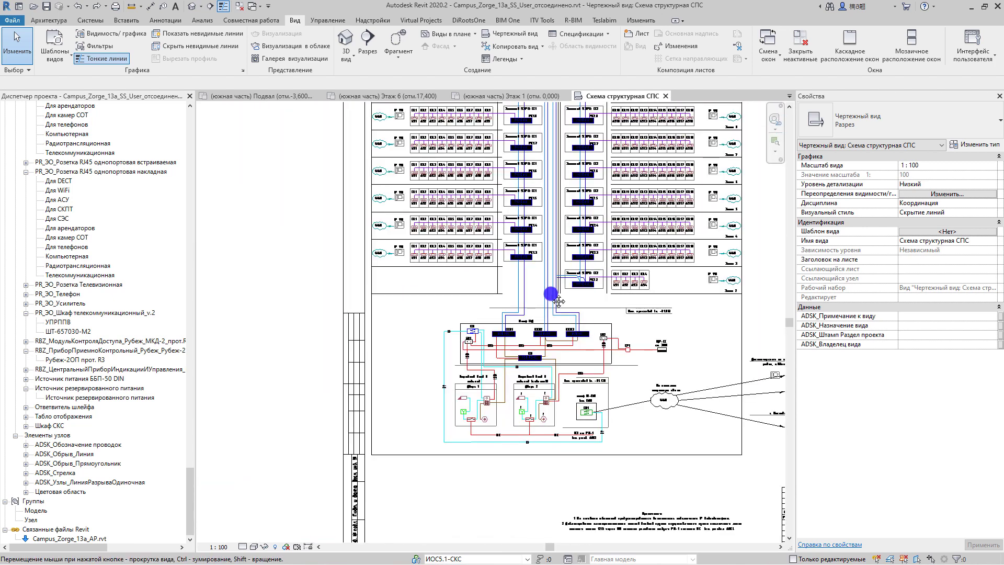
pyautogui.scroll(-2, 544, 291)
pyautogui.scroll(-1, 542, 291)
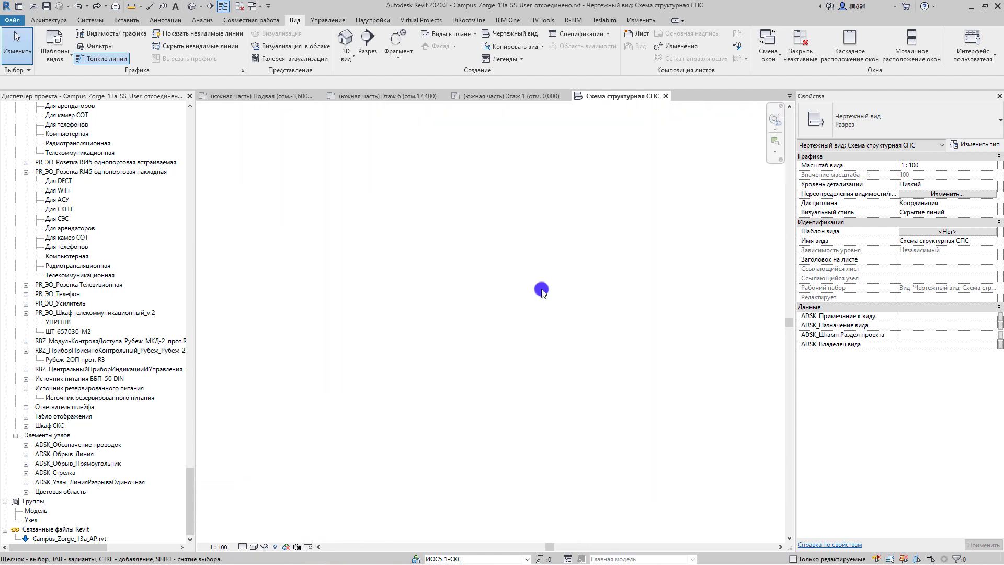
pyautogui.hotkey('ctrl', 'F4')
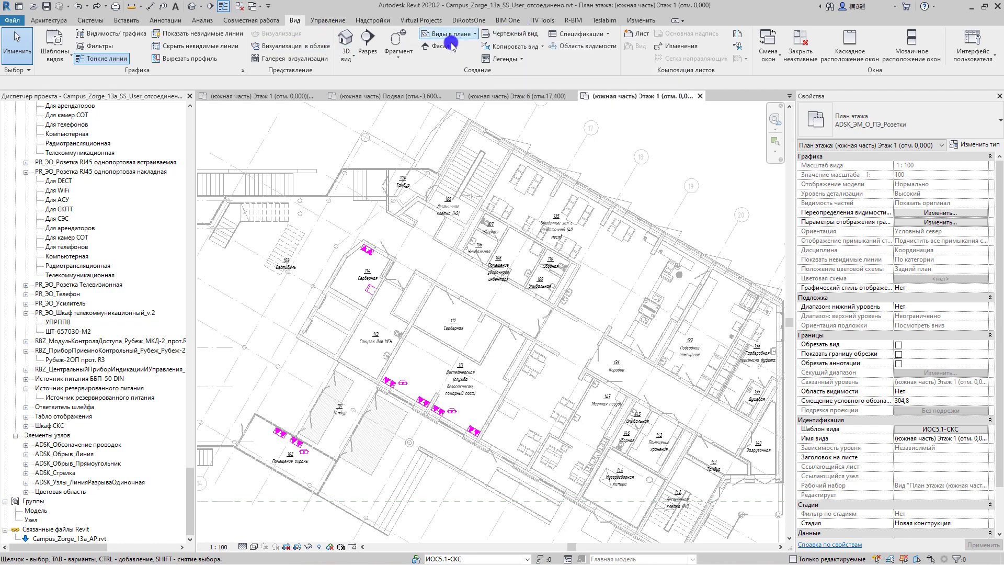
# Create a new drafting view named 'Схема СВДС' at scale 1 : 1
pyautogui.click(472, 34)
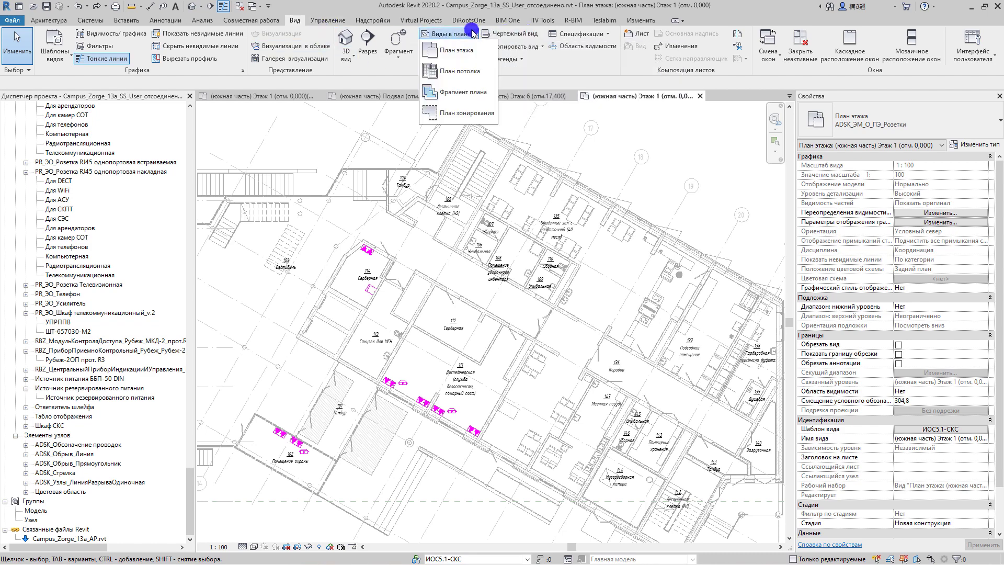
pyautogui.click(472, 33)
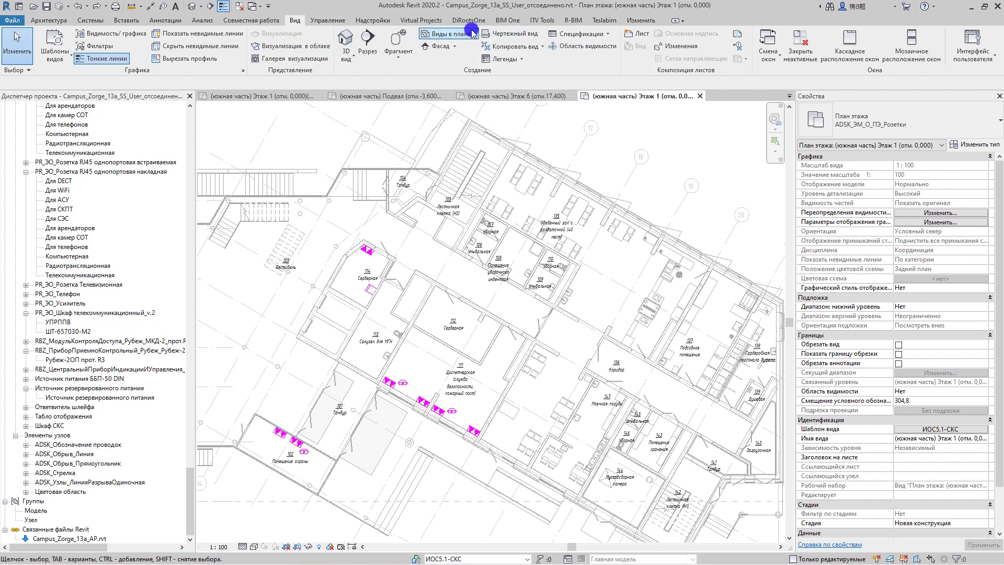
pyautogui.click(531, 39)
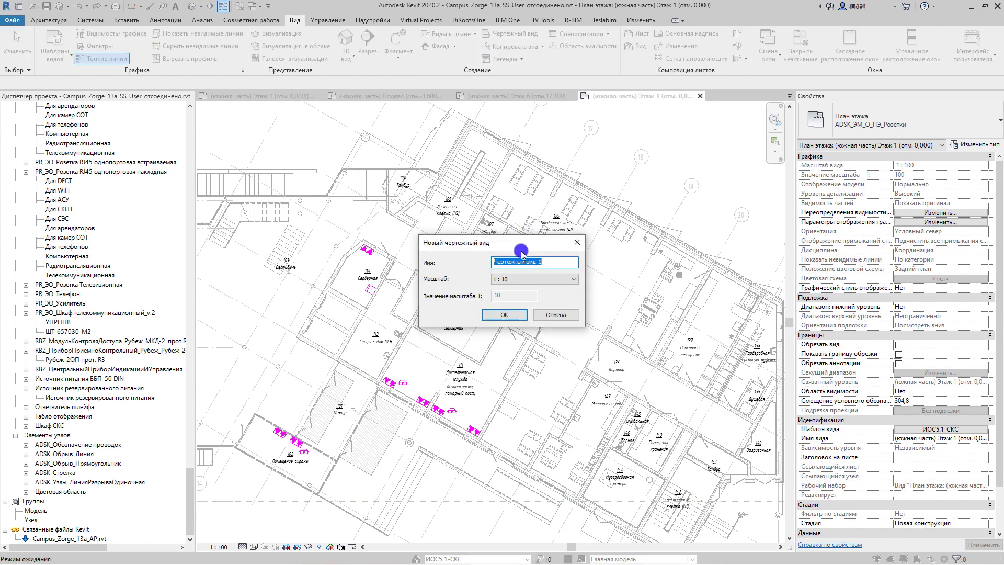
pyautogui.write('Схема')
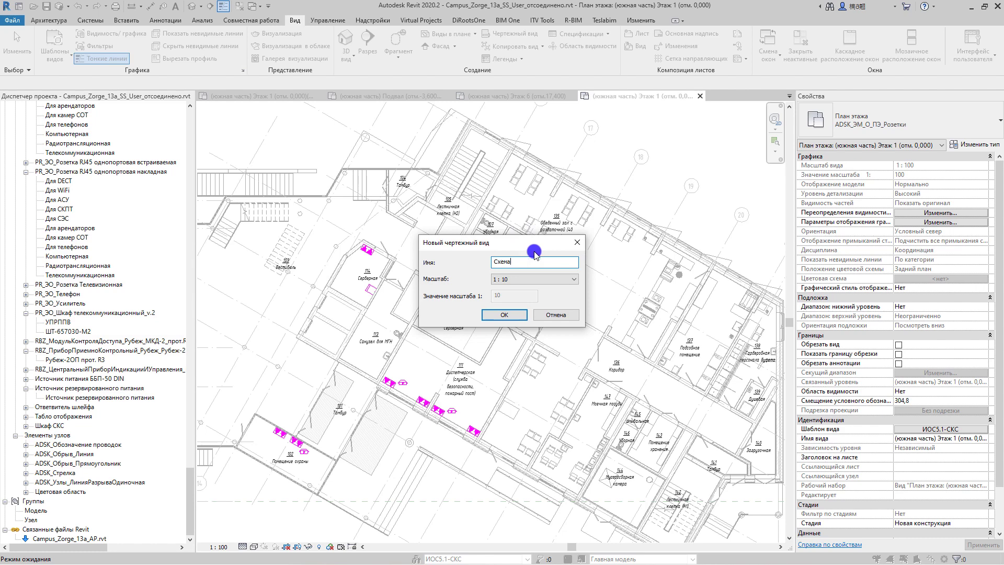
pyautogui.write(' СВДС')
pyautogui.click(509, 279)
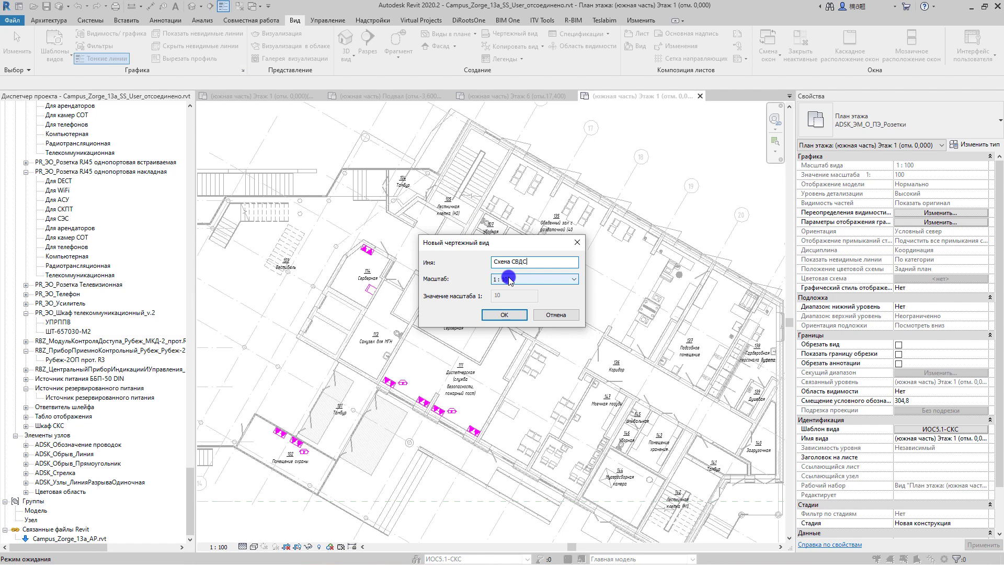
pyautogui.click(509, 278)
pyautogui.click(505, 288)
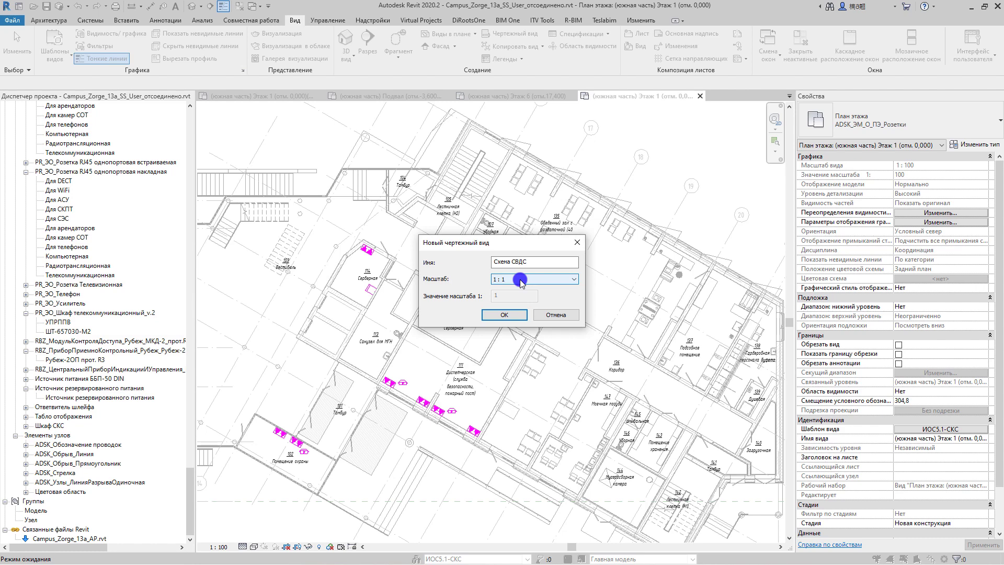
pyautogui.click(515, 315)
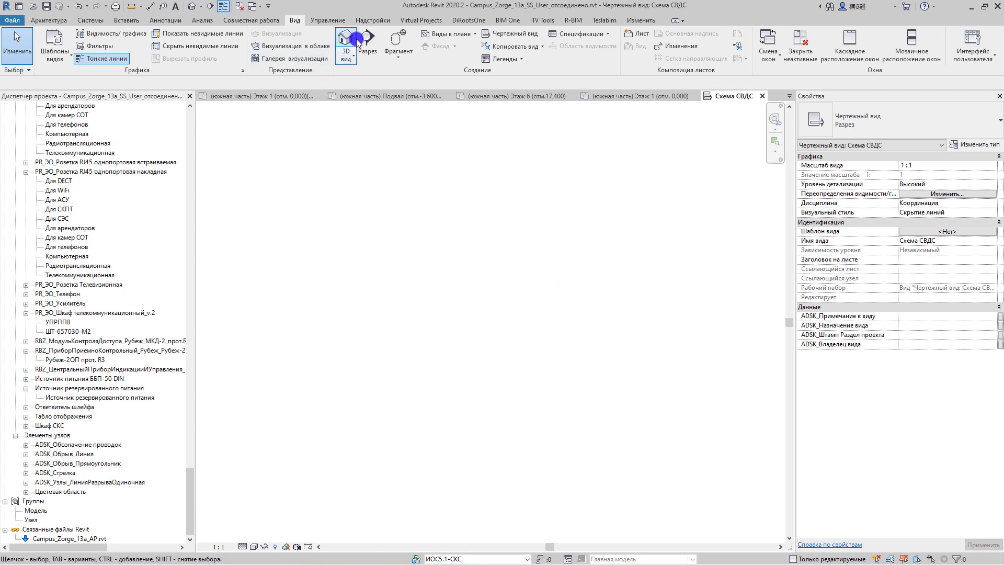
# Switch the ribbon to Insert (Вставить) to reach the CAD import tools
pyautogui.scroll(4, 349, 50)
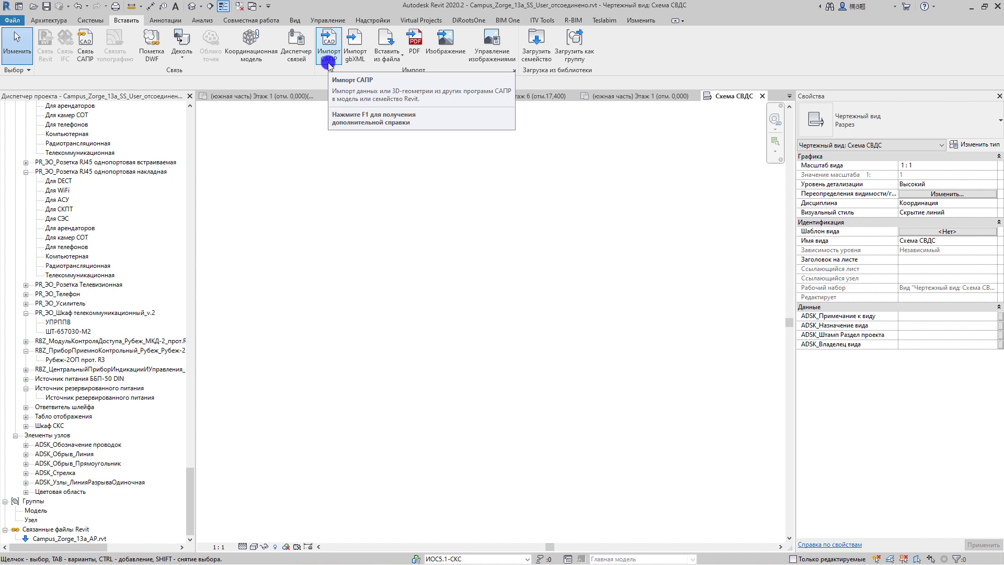
# Import Схема ДФ_Дом.dwg with Colors set to Preserve and Units left on Auto-Detect
pyautogui.click(329, 65)
pyautogui.click(611, 187)
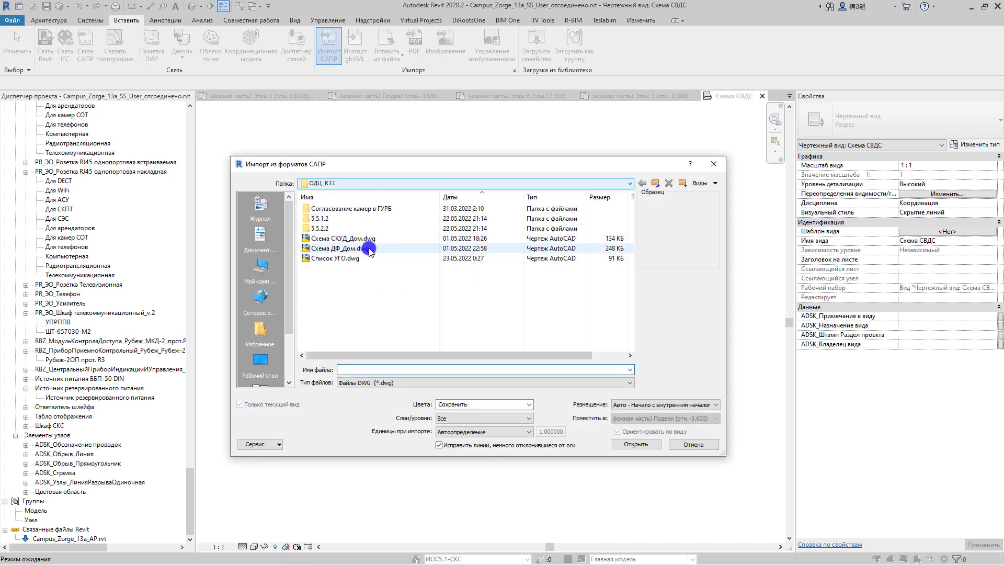
pyautogui.click(360, 248)
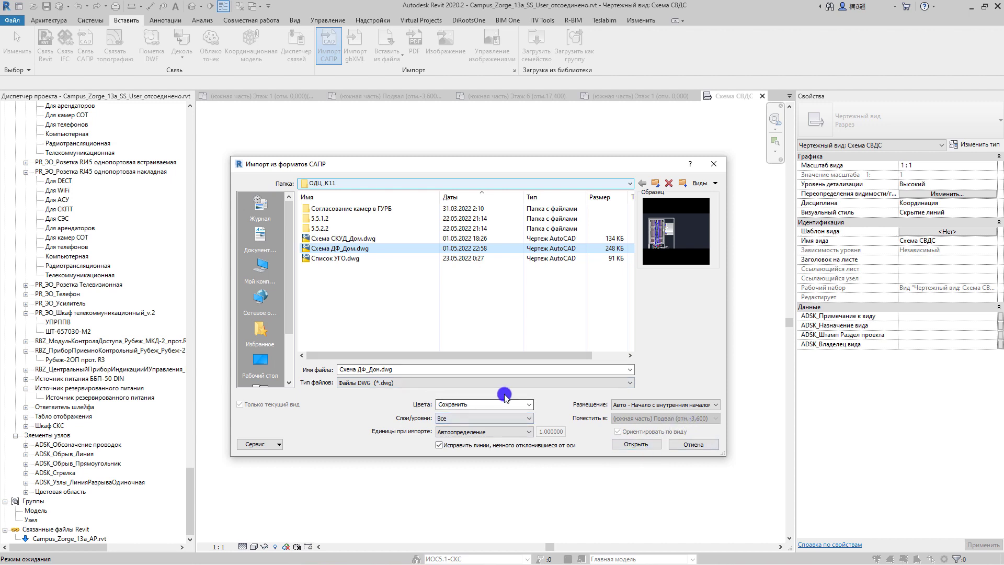
pyautogui.click(529, 404)
pyautogui.click(523, 426)
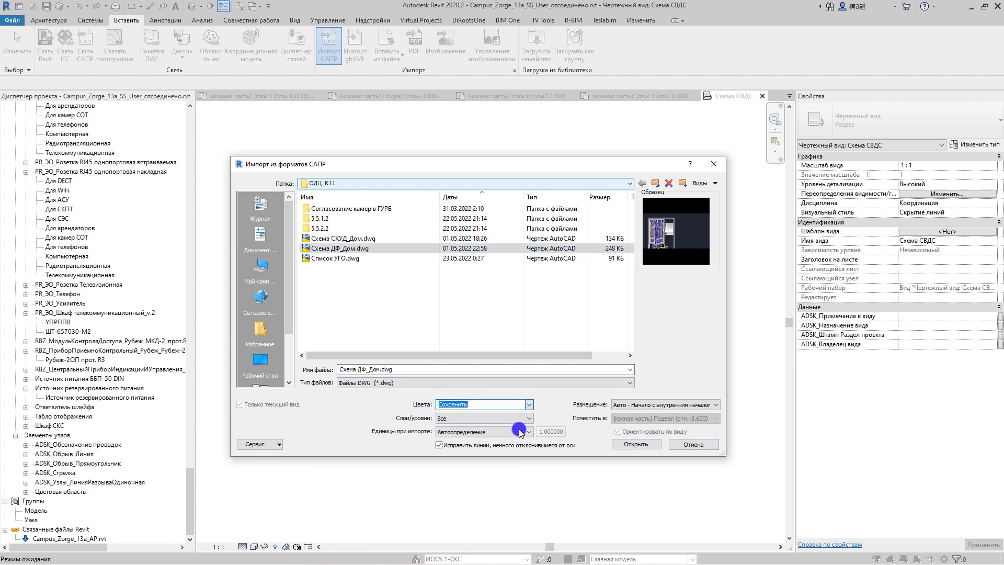
pyautogui.click(529, 404)
pyautogui.click(529, 404)
pyautogui.click(495, 432)
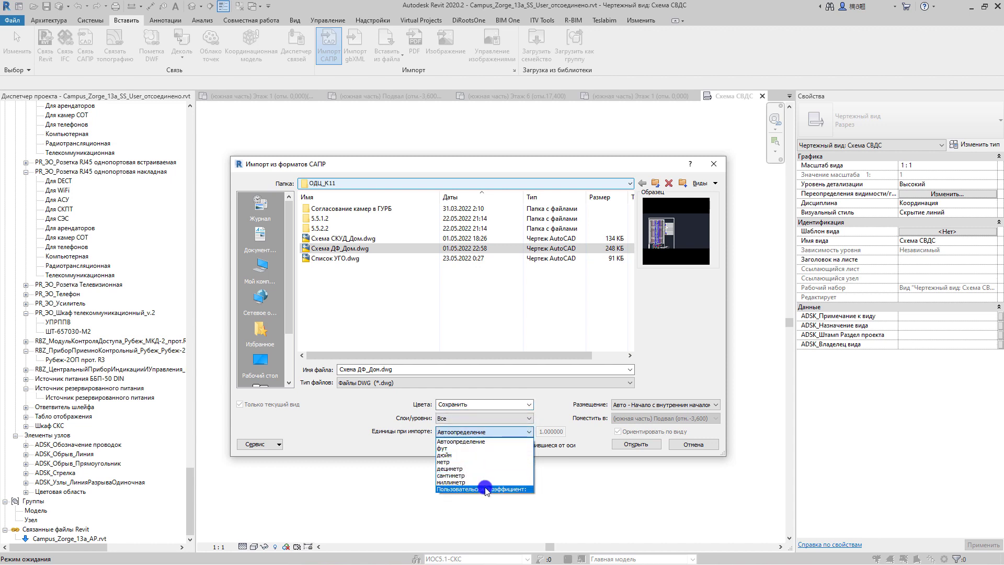
pyautogui.click(524, 404)
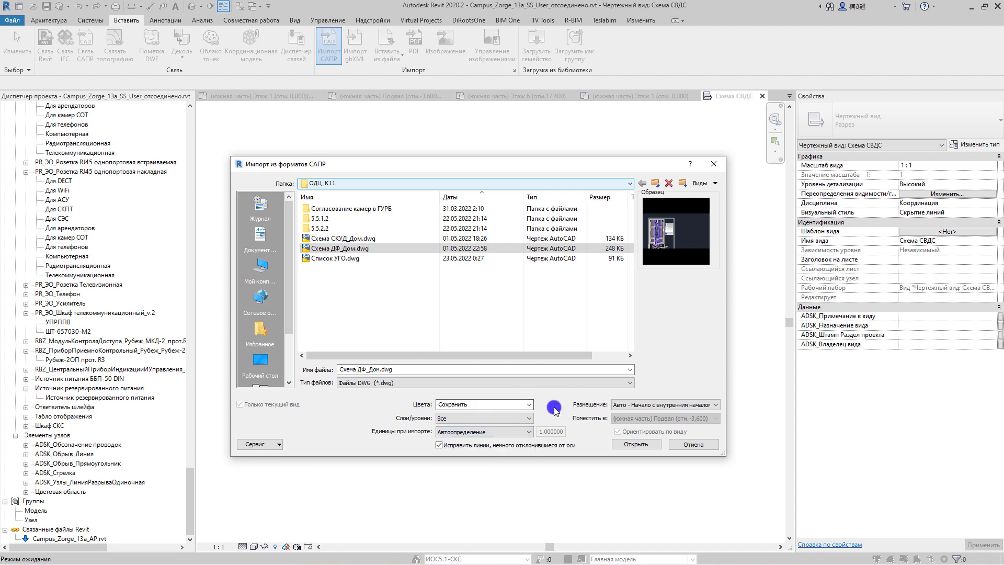
pyautogui.click(631, 445)
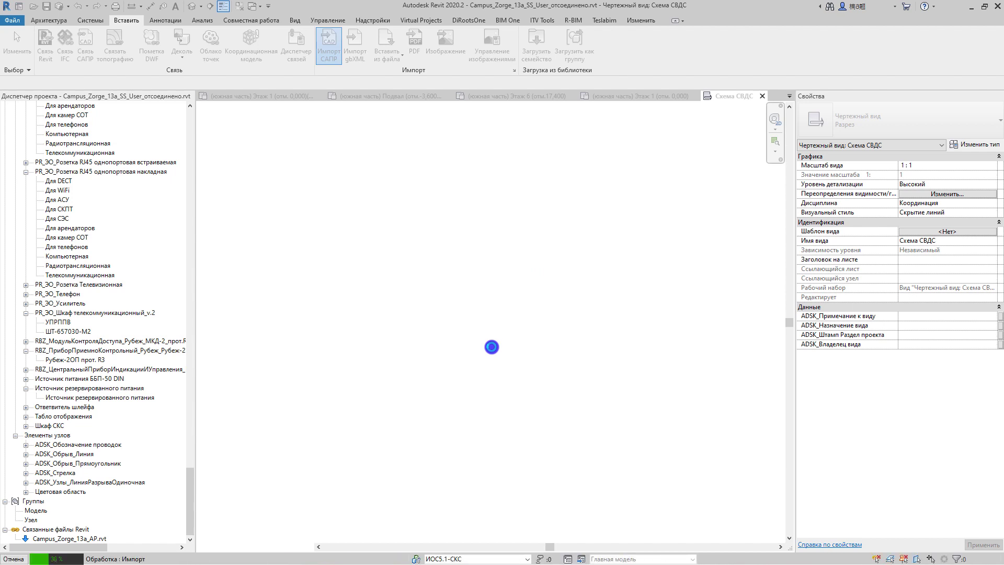
pyautogui.press('z')
pyautogui.press('f')
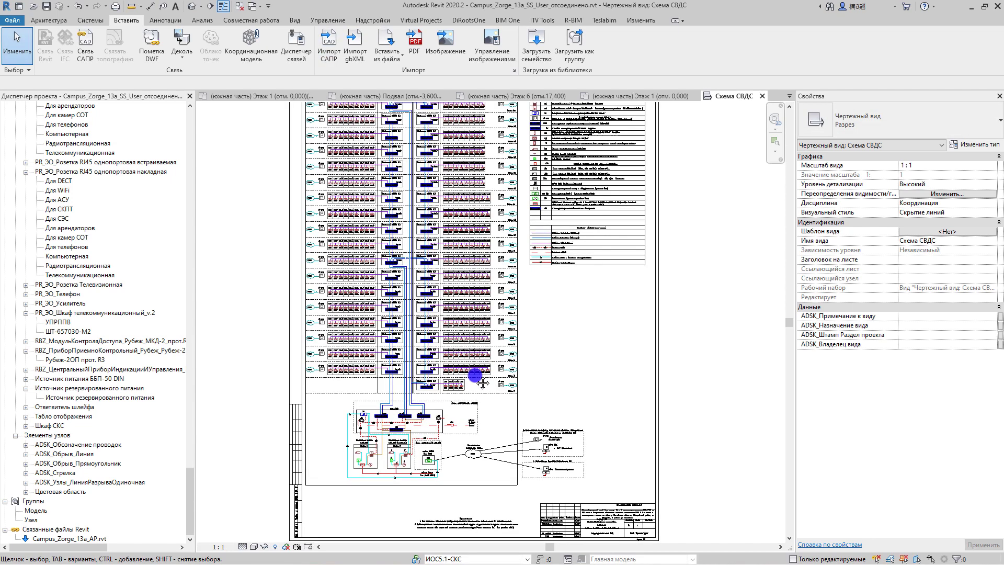
pyautogui.scroll(-2, 491, 361)
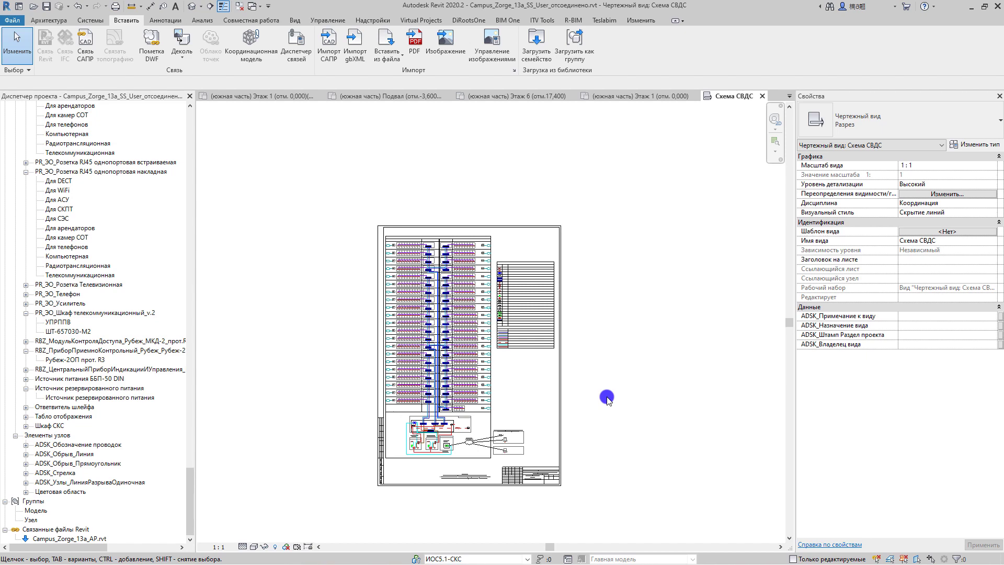
pyautogui.scroll(2, 533, 460)
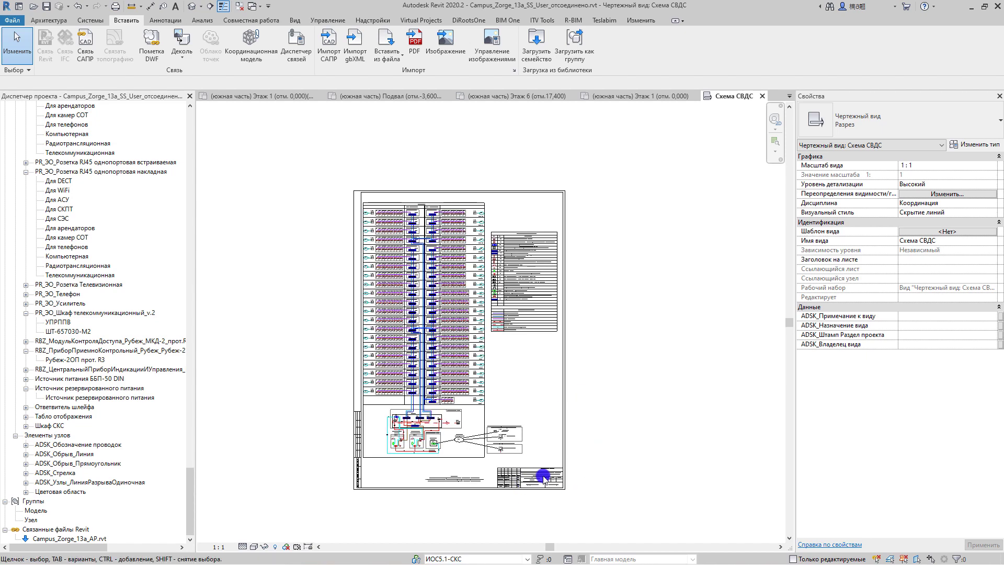
pyautogui.scroll(5, 542, 364)
pyautogui.scroll(-2, 542, 364)
pyautogui.scroll(-2, 542, 364)
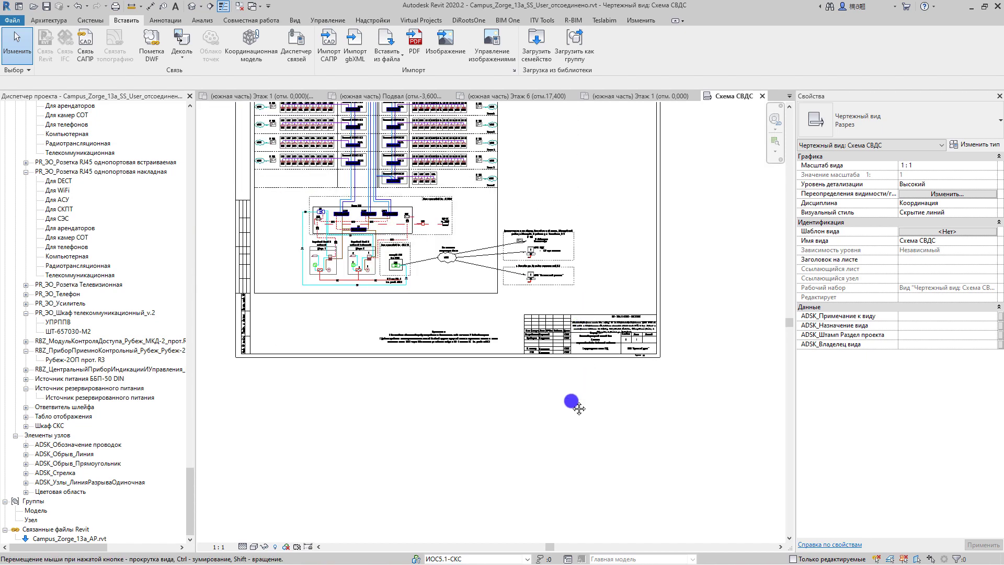
pyautogui.scroll(-2, 579, 405)
pyautogui.scroll(-1, 579, 406)
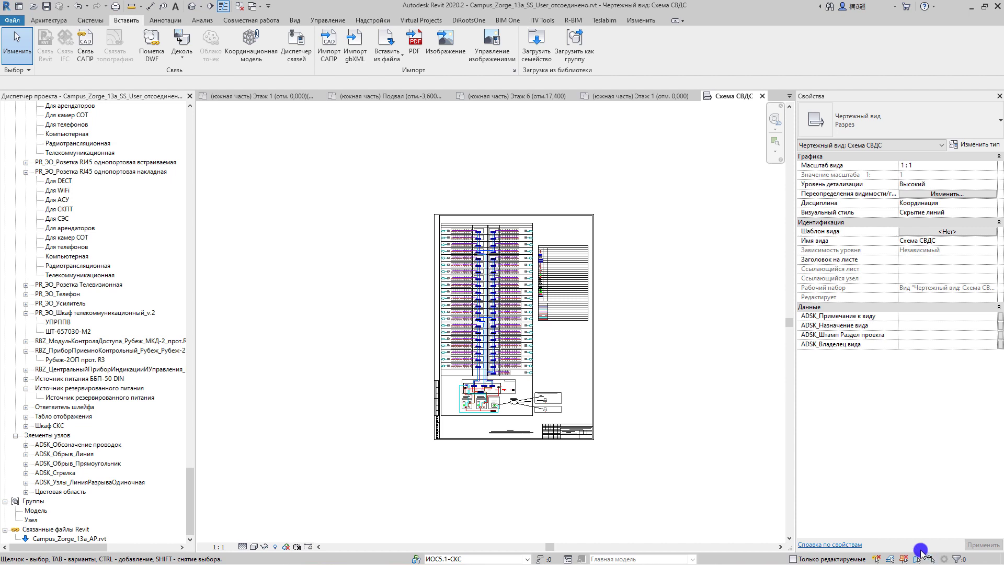
# Full-explode the DWG import and delete the too-short lines flagged in the error dialog
pyautogui.click(523, 331)
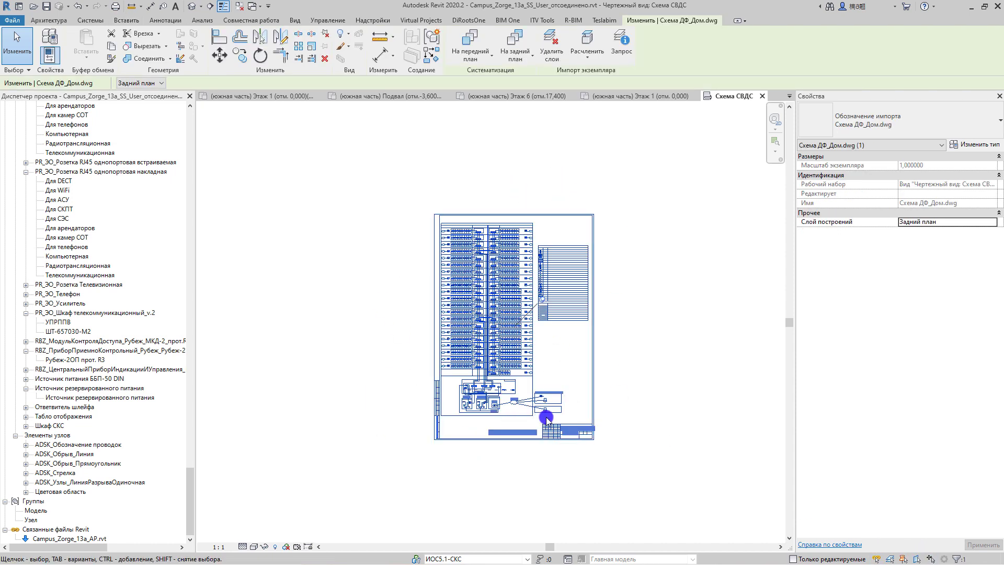
pyautogui.click(594, 66)
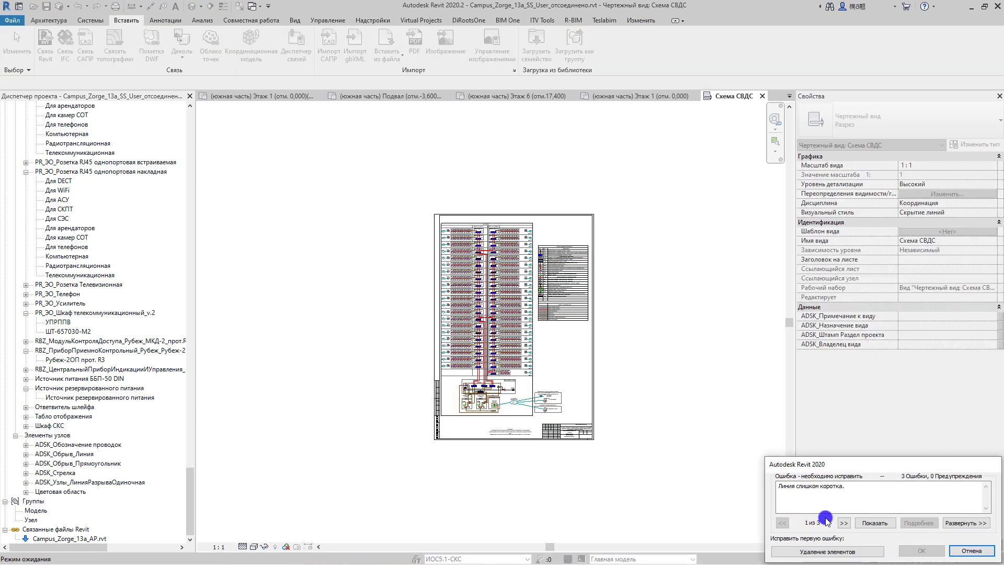
pyautogui.click(830, 551)
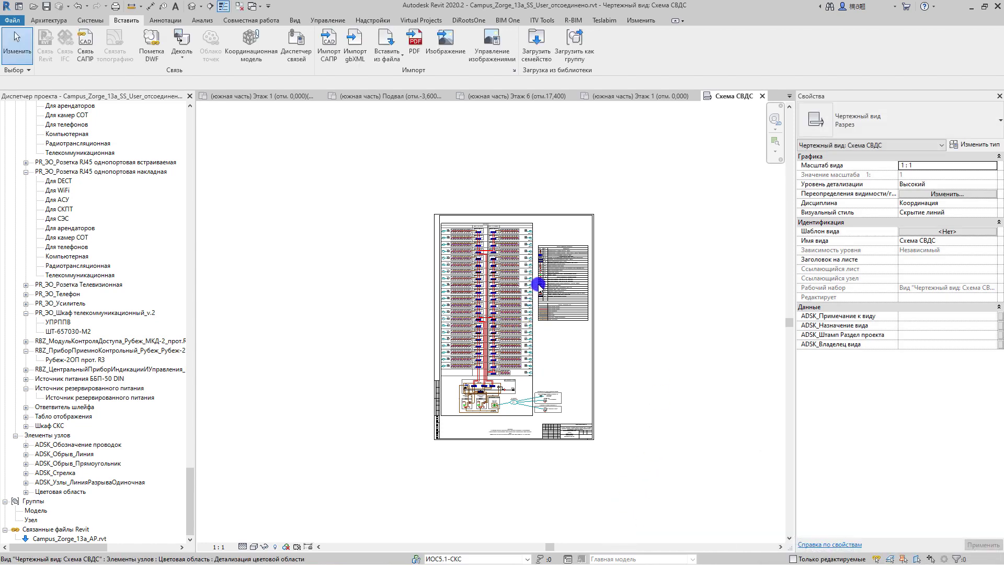
pyautogui.scroll(5, 539, 285)
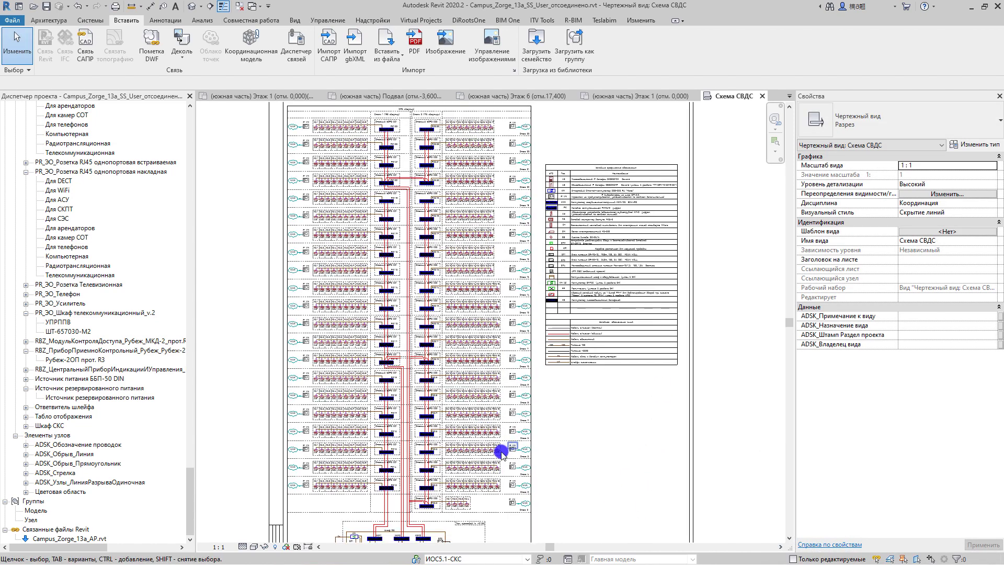
# Inspect the exploded schematic by selecting elements such as the Дверь 1 symbols
pyautogui.scroll(-2, 500, 452)
pyautogui.scroll(5, 399, 274)
pyautogui.scroll(2, 423, 389)
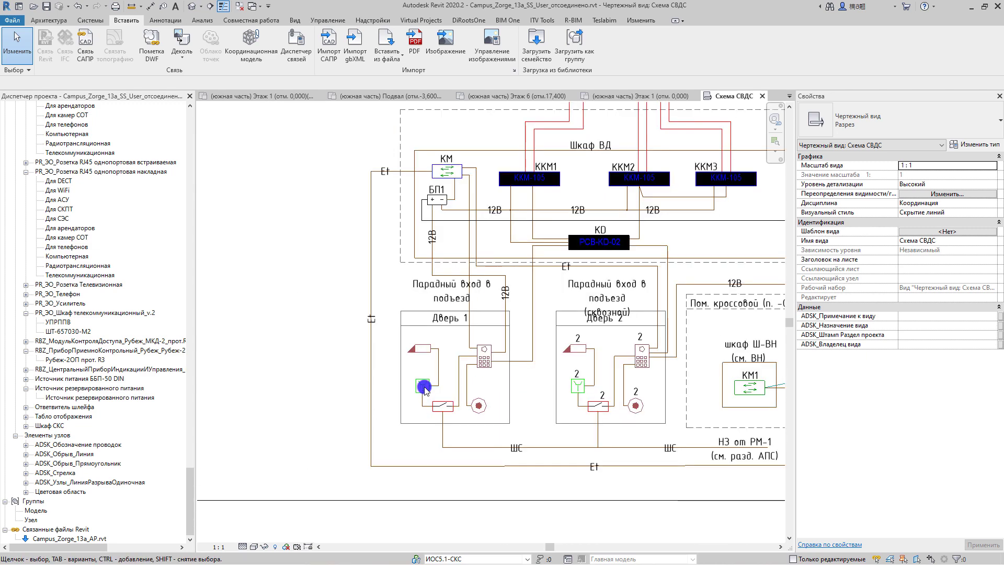
pyautogui.scroll(2, 424, 389)
pyautogui.click(423, 383)
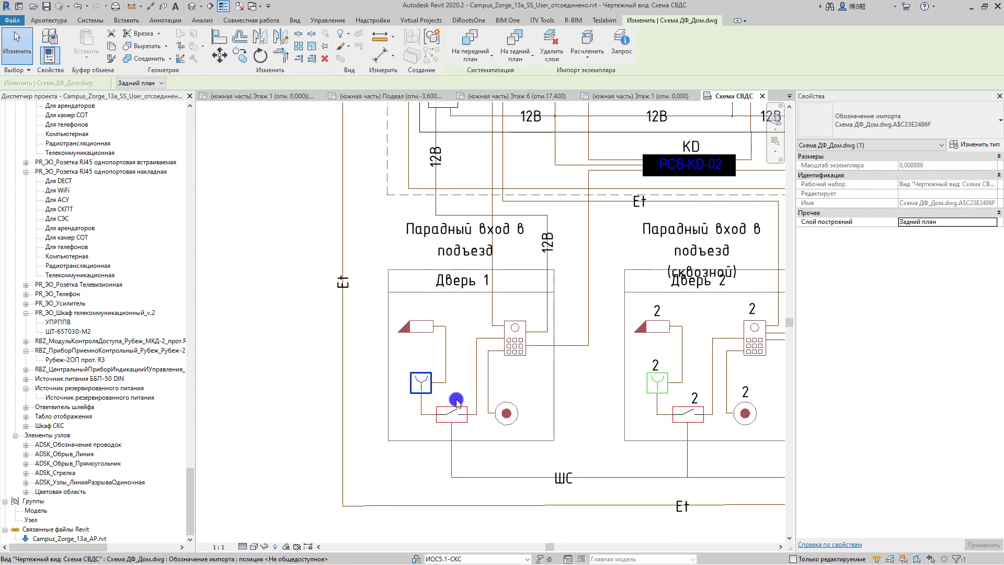
pyautogui.click(438, 415)
pyautogui.click(510, 355)
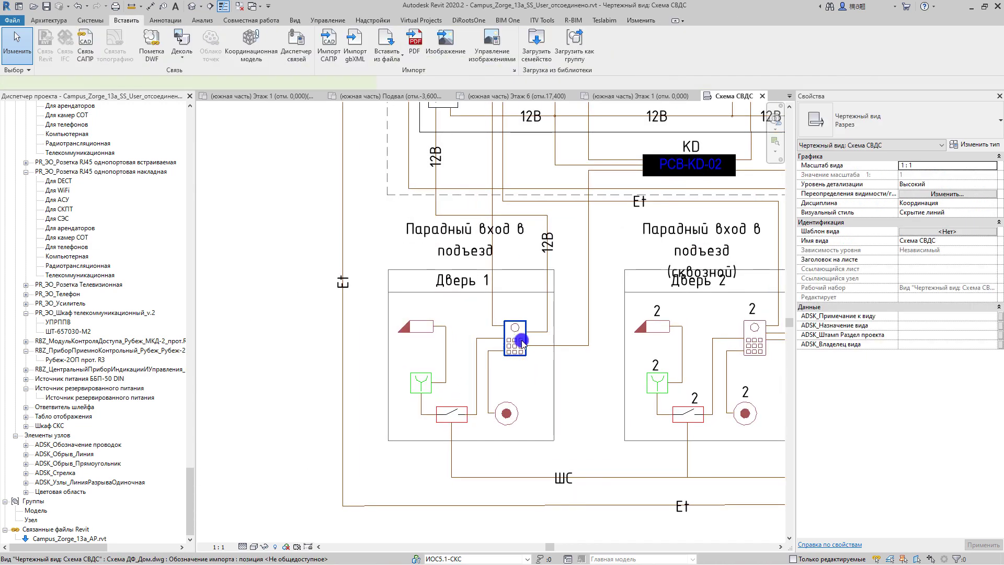
pyautogui.scroll(-3, 511, 357)
pyautogui.scroll(1, 439, 296)
pyautogui.click(523, 377)
pyautogui.scroll(-1, 523, 377)
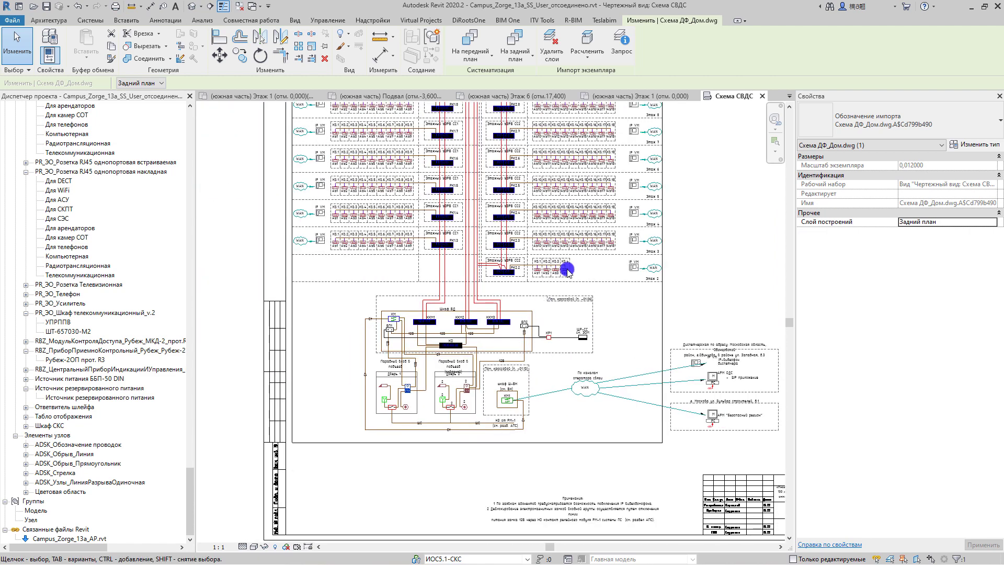
pyautogui.scroll(-1, 531, 397)
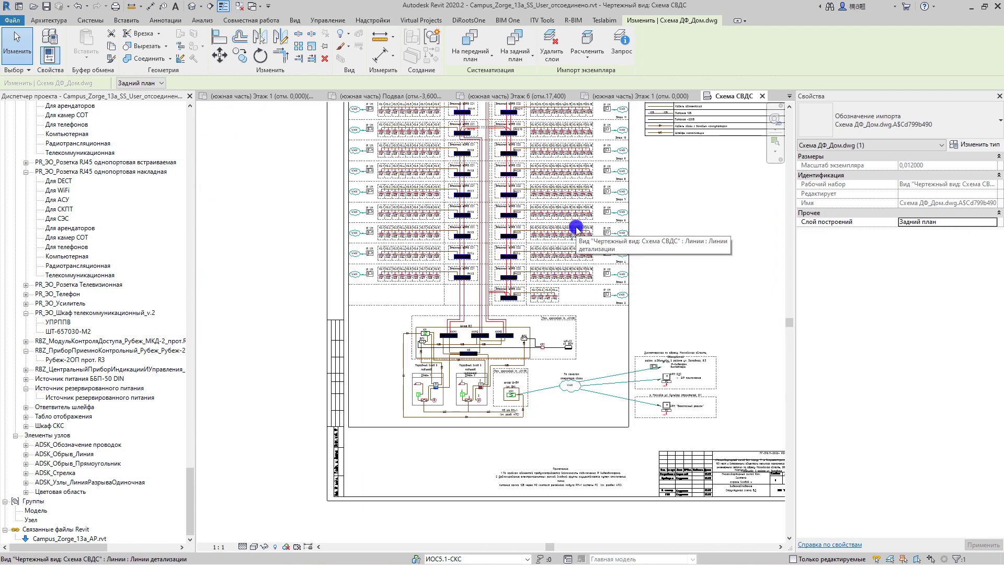
# Window-select the drawing's frame and title block elements and delete them
pyautogui.moveTo(701, 343); pyautogui.dragTo(566, 300, button='middle')
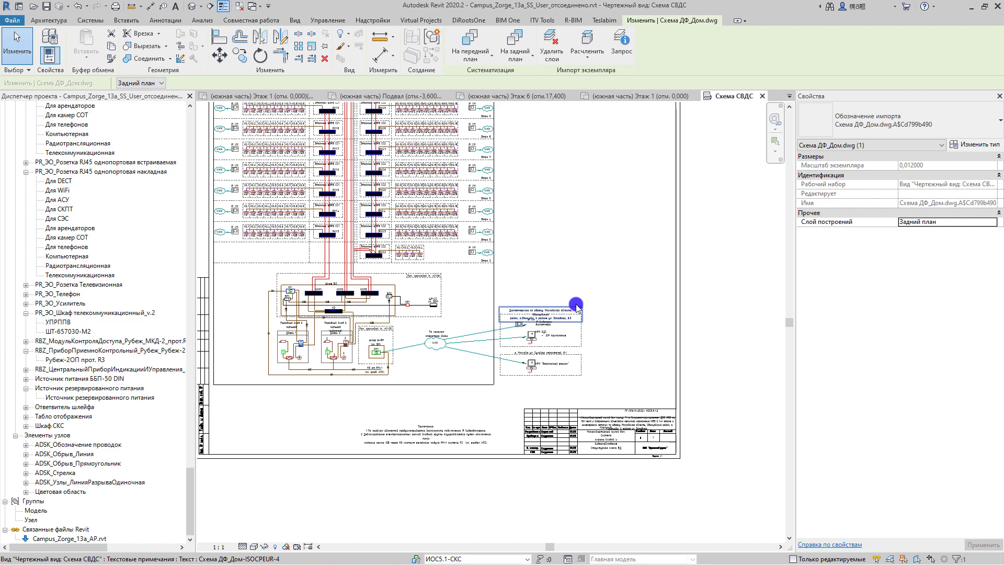
pyautogui.scroll(1, 700, 464)
pyautogui.scroll(-1, 678, 482)
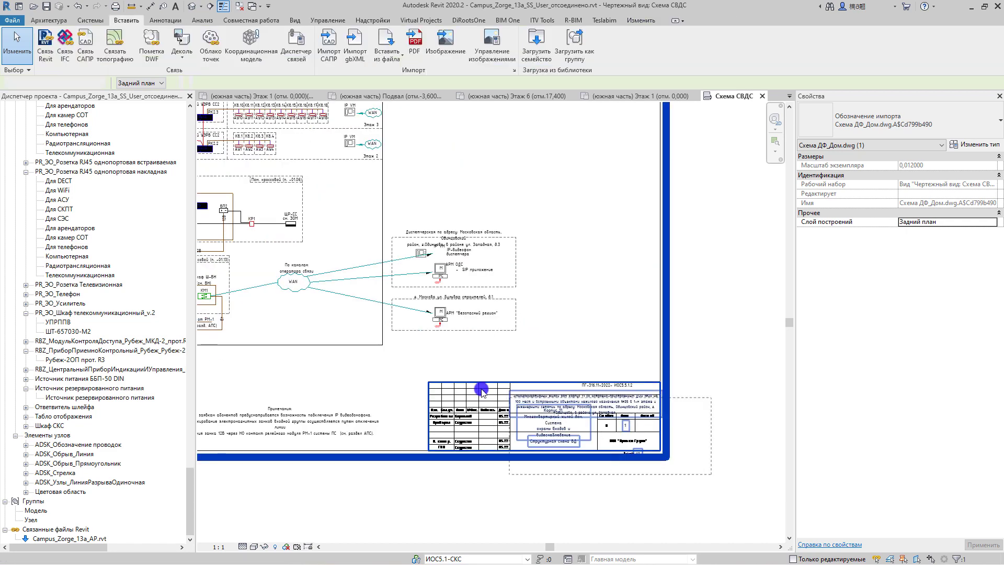
pyautogui.moveTo(511, 365); pyautogui.dragTo(511, 488)
pyautogui.scroll(-1, 514, 467)
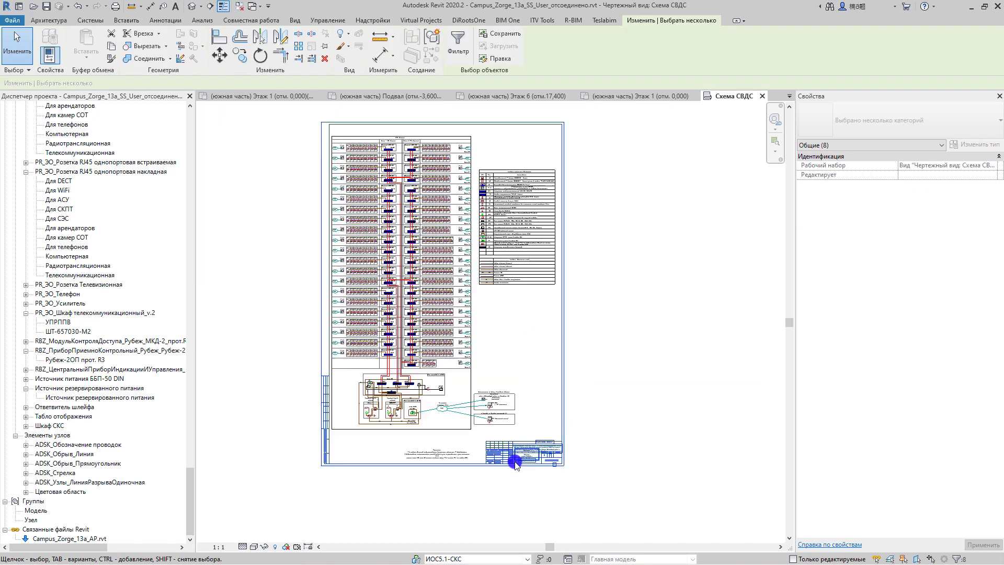
pyautogui.press('Delete')
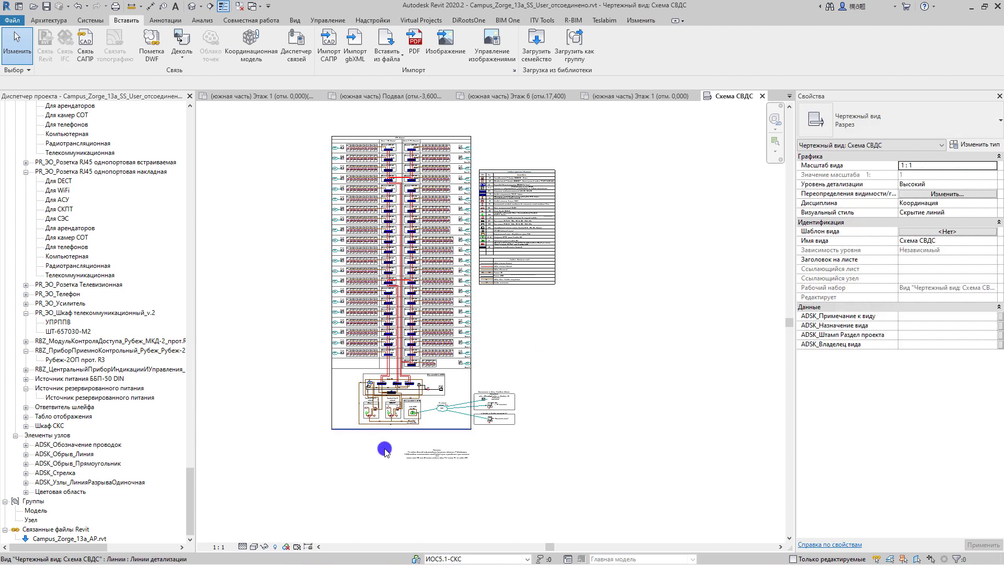
# Move the notes text up beneath the schematic and deselect it
pyautogui.scroll(3, 449, 452)
pyautogui.scroll(-1, 502, 491)
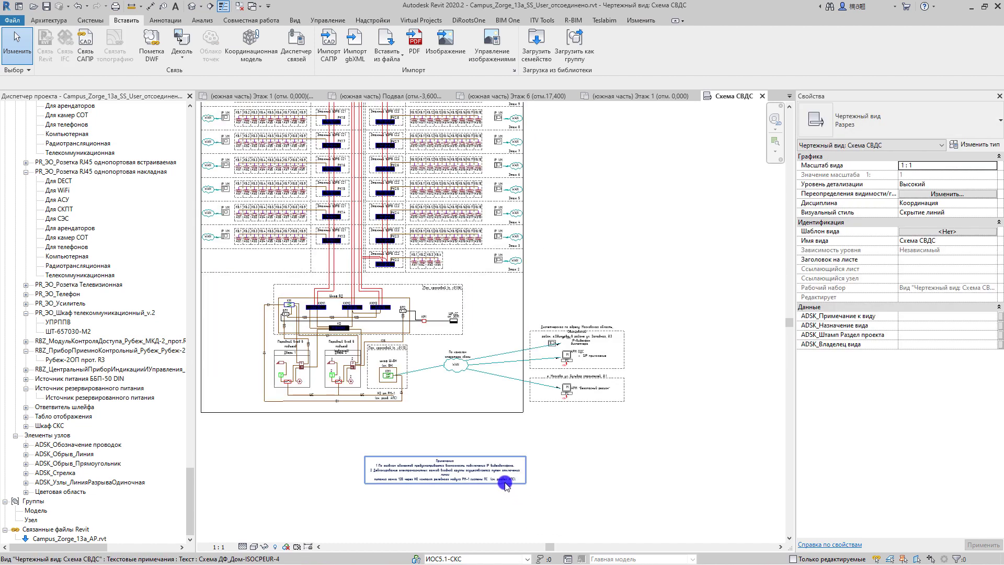
pyautogui.scroll(-1, 501, 491)
pyautogui.moveTo(442, 480)
pyautogui.mouseDown()
pyautogui.moveTo(583, 445)
pyautogui.moveTo(581, 426)
pyautogui.mouseUp()
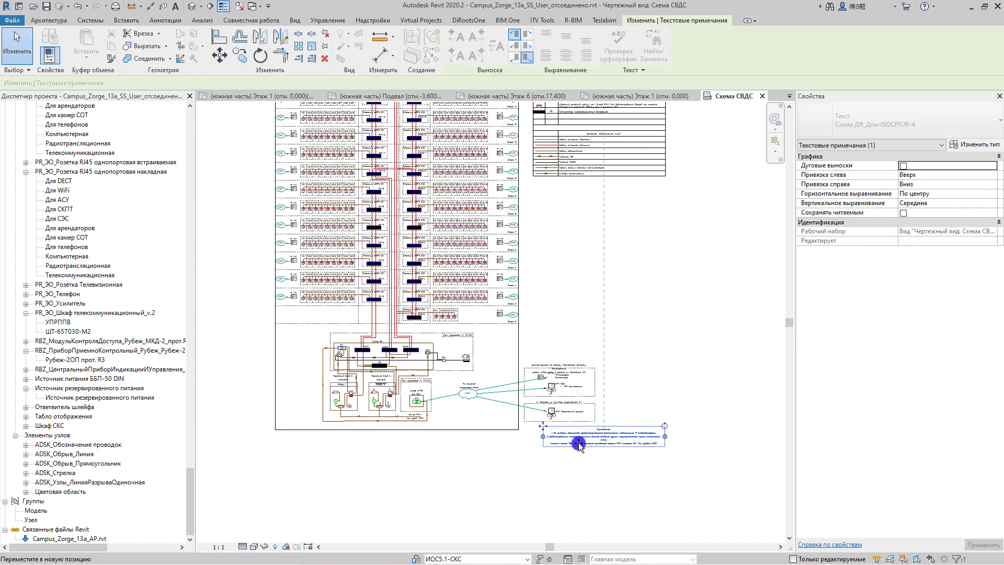
pyautogui.press('Escape')
pyautogui.scroll(-1, 585, 419)
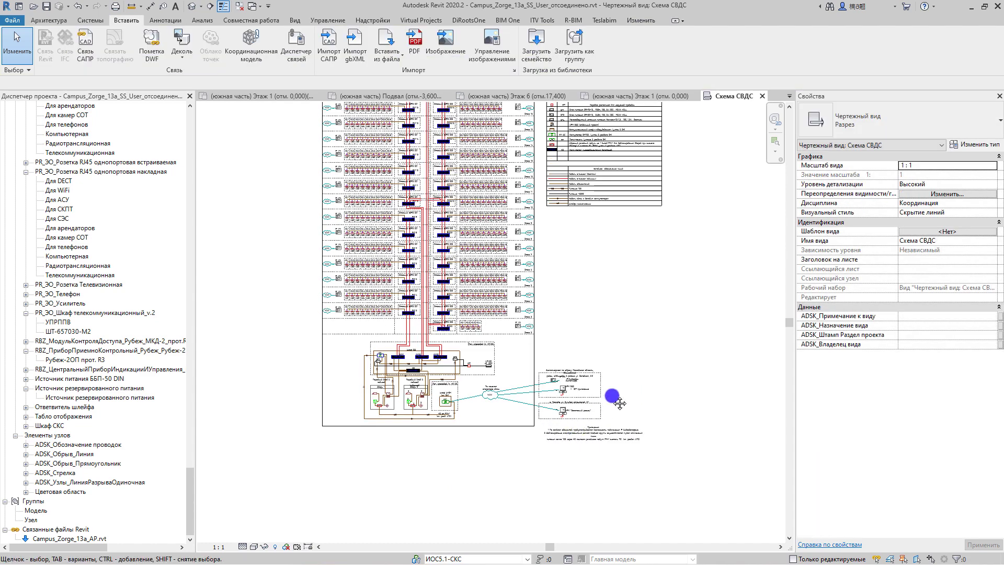
pyautogui.scroll(-2, 608, 391)
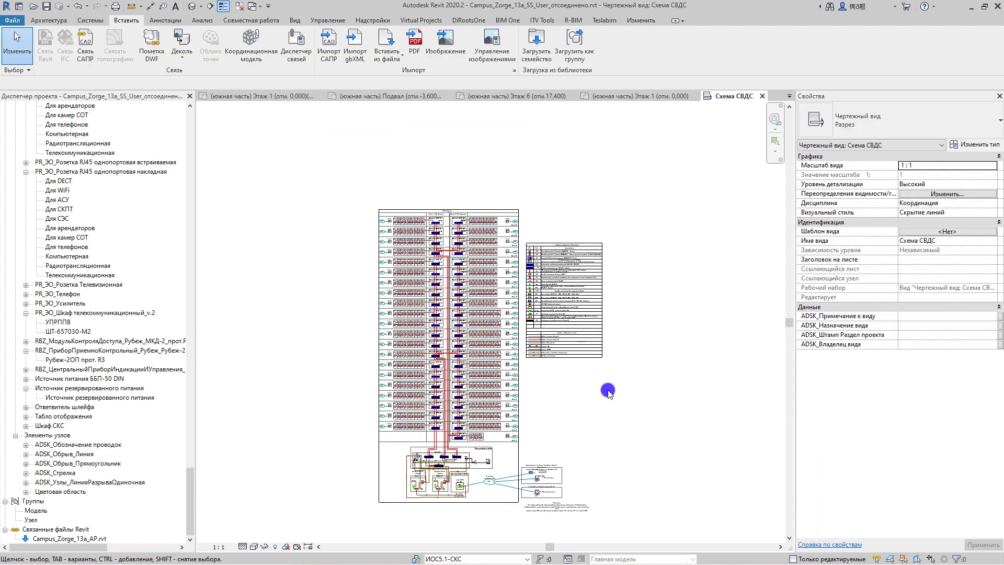
pyautogui.click(994, 165)
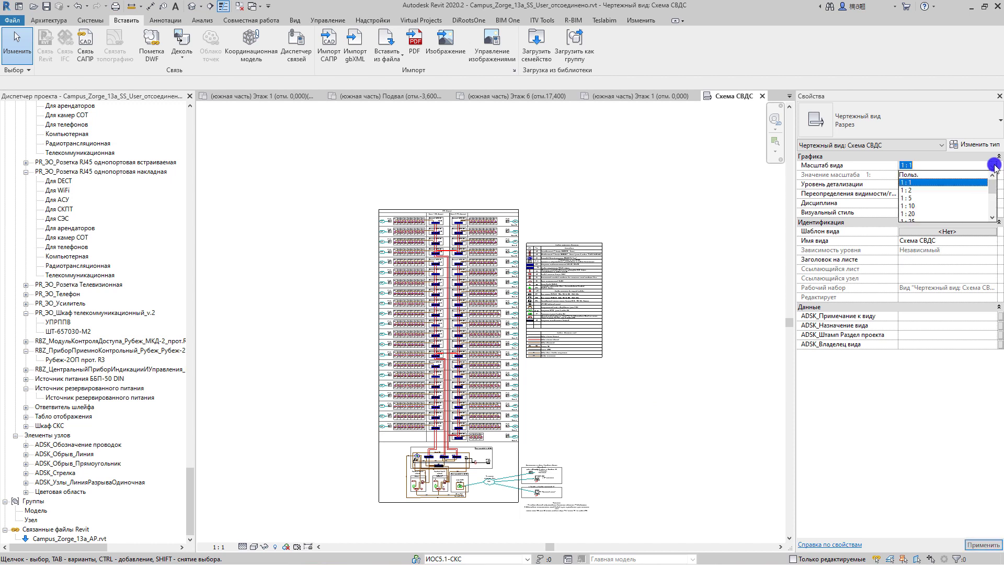
pyautogui.scroll(-2, 907, 198)
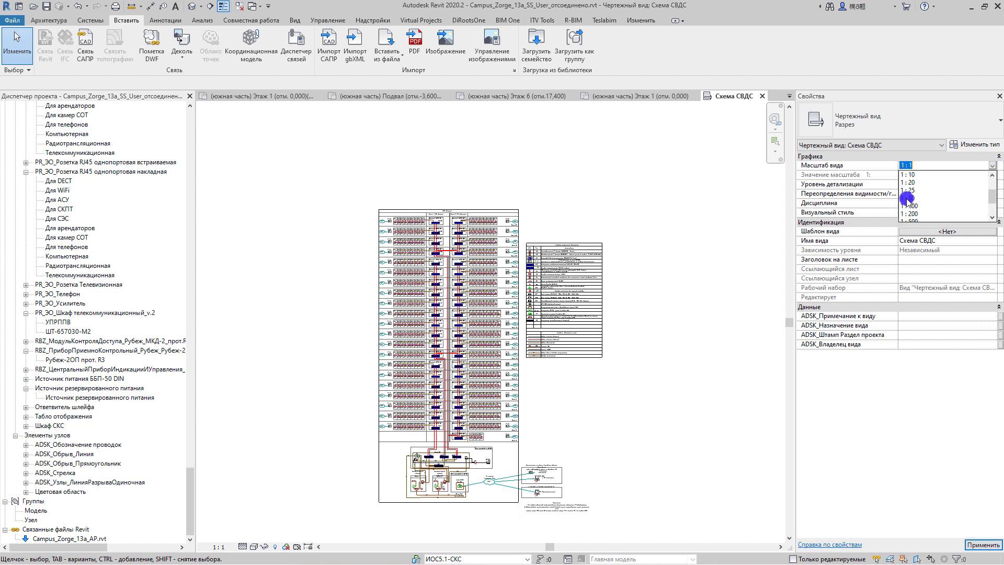
pyautogui.click(907, 198)
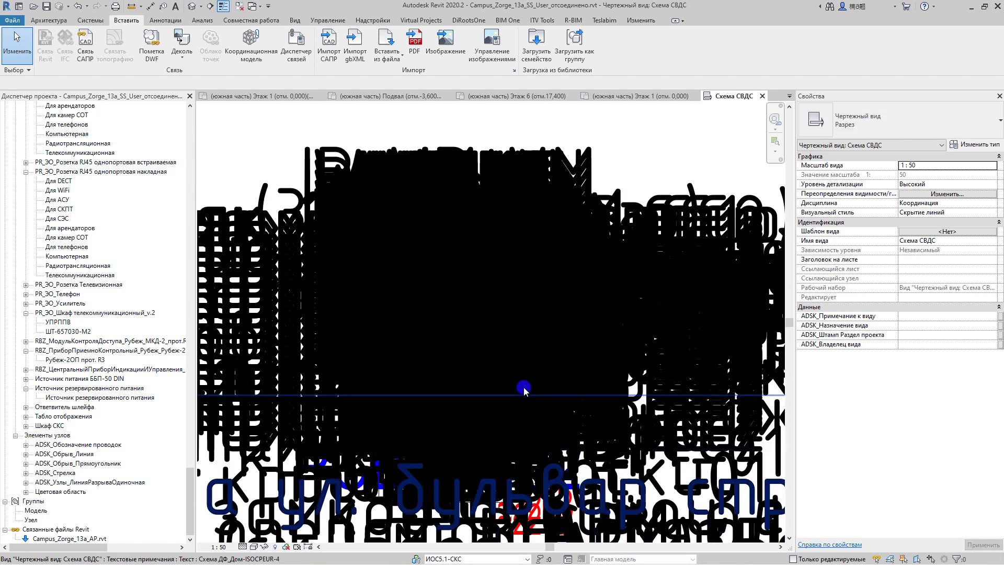
pyautogui.scroll(-2, 523, 387)
pyautogui.scroll(-2, 521, 366)
pyautogui.scroll(-2, 521, 368)
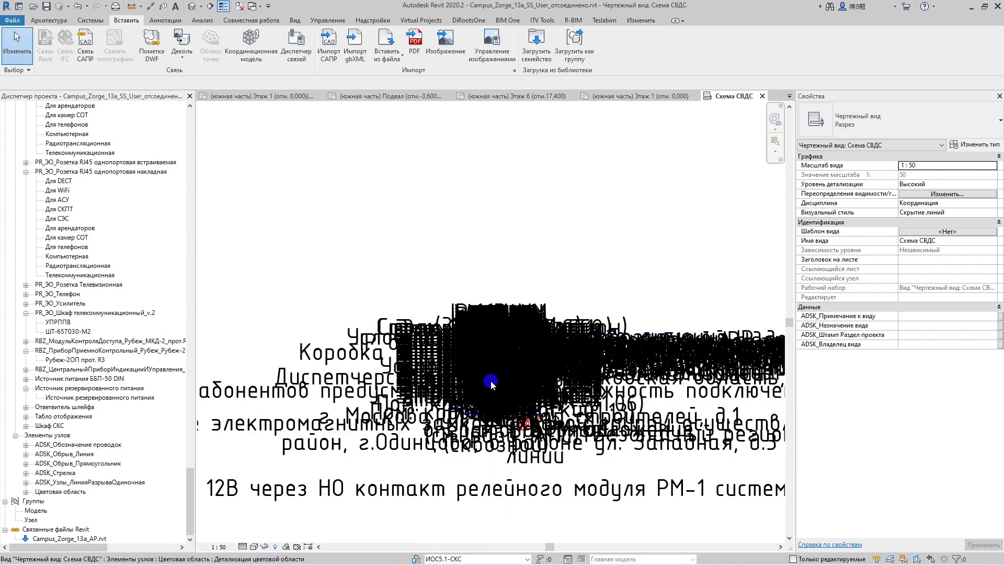
pyautogui.click(993, 166)
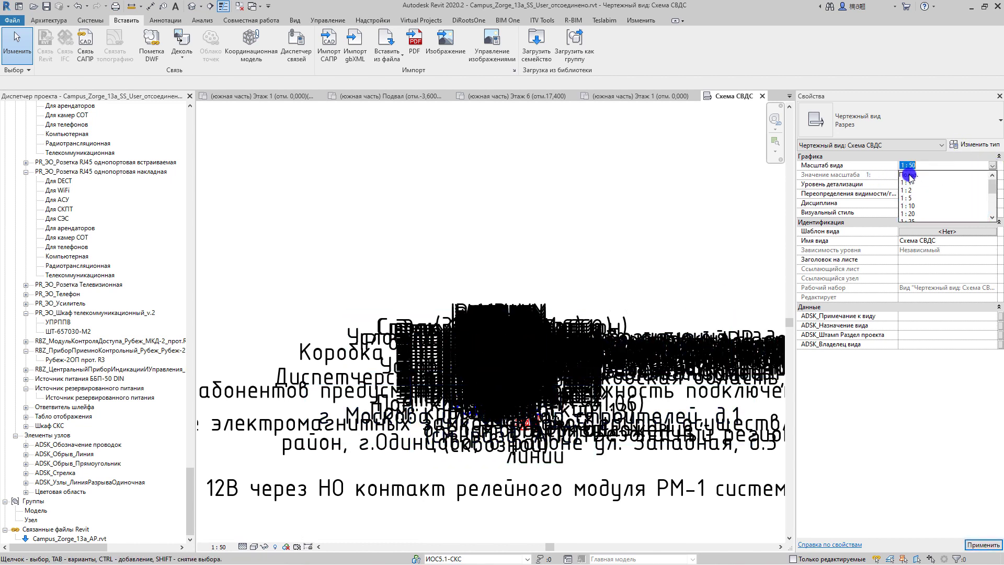
pyautogui.click(908, 183)
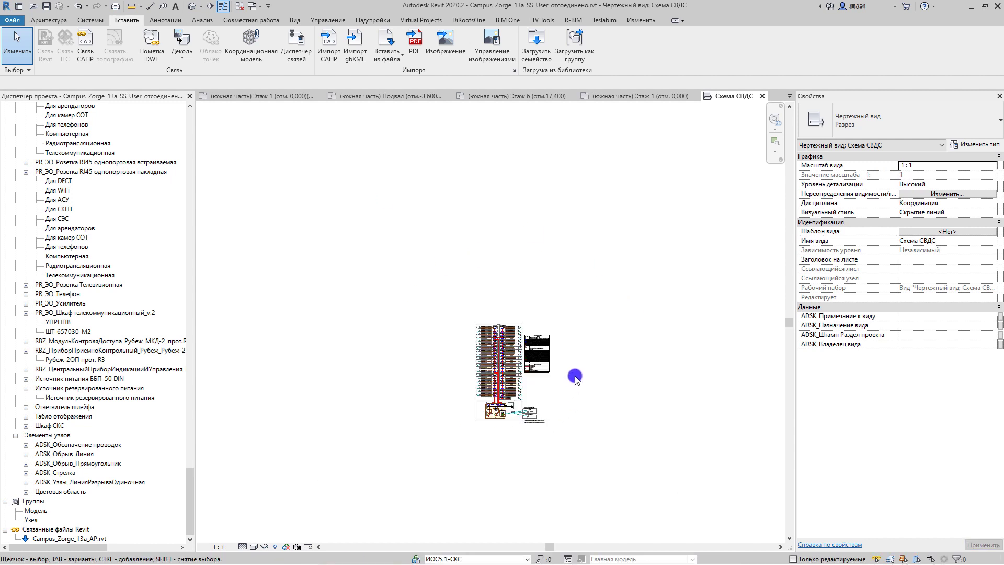
# Open the Новый лист dialog via the Вид ribbon's Лист command
pyautogui.scroll(2, 575, 376)
pyautogui.scroll(1, 575, 376)
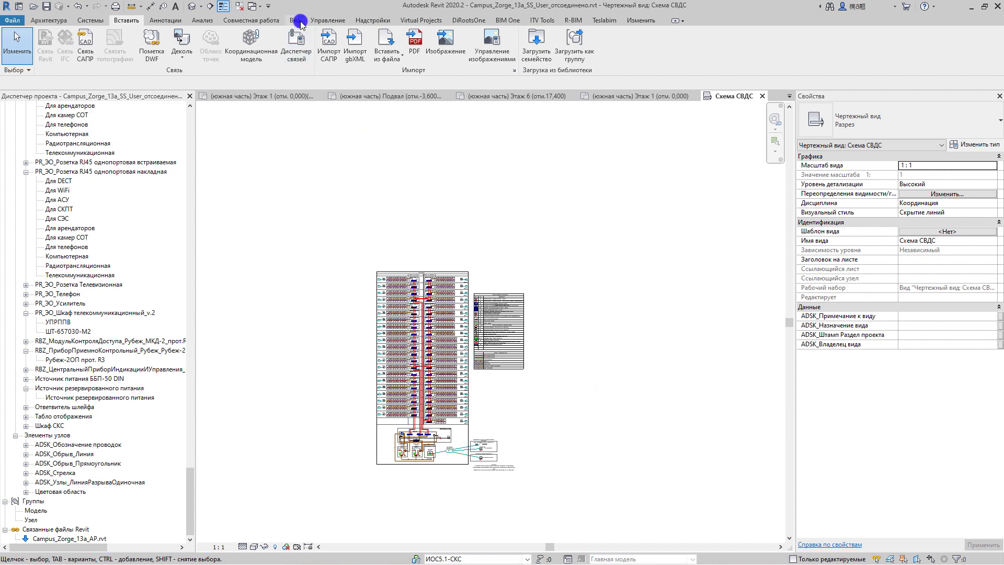
pyautogui.click(299, 22)
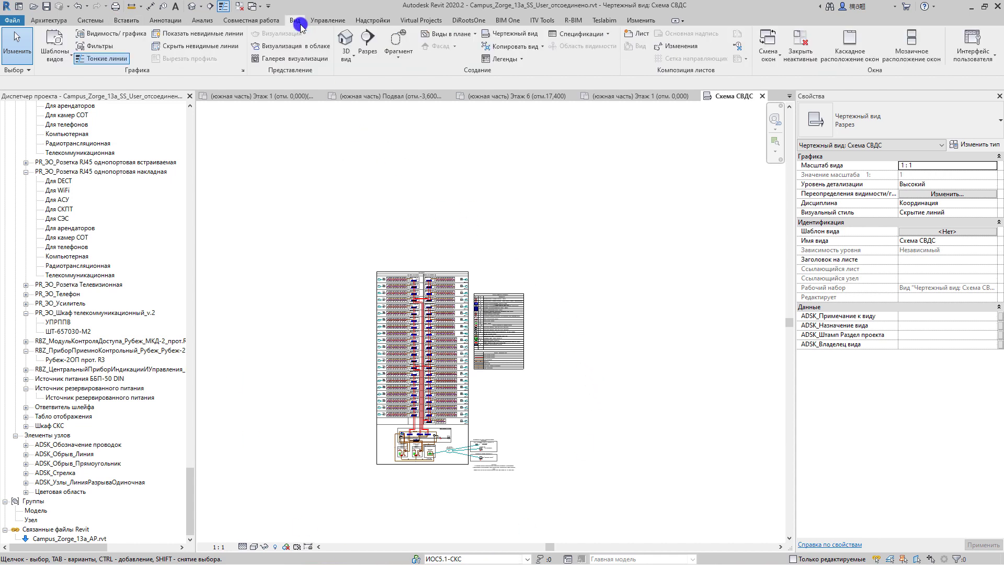
pyautogui.click(639, 34)
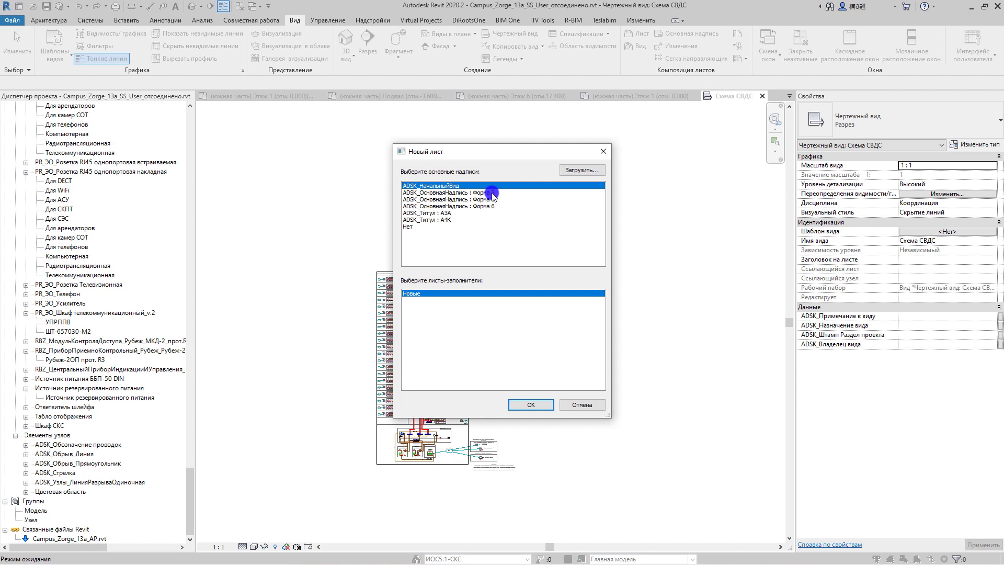
# Create sheet 03 with the Форма 3 title block and select the title block
pyautogui.click(531, 405)
pyautogui.scroll(-3, 509, 418)
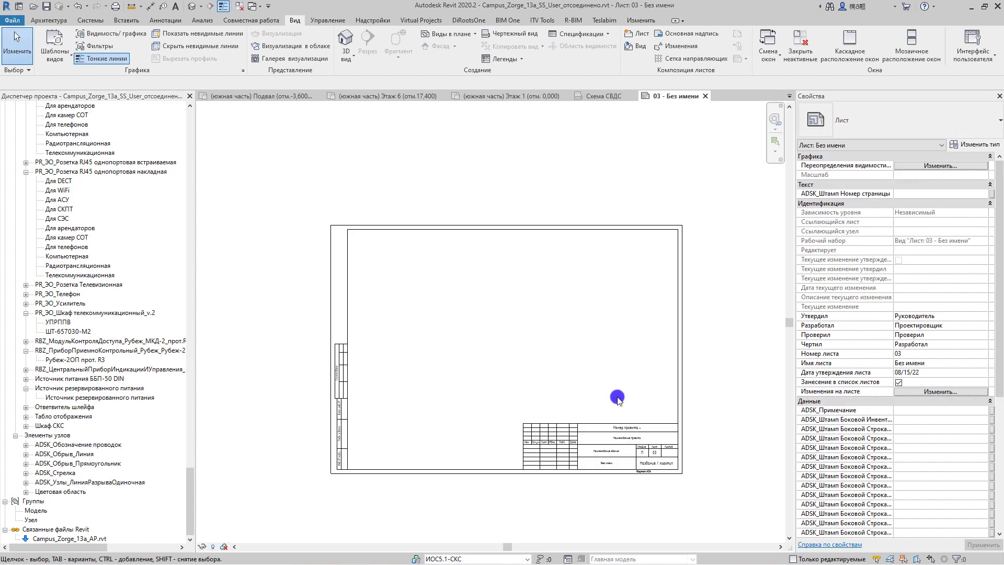
pyautogui.click(682, 353)
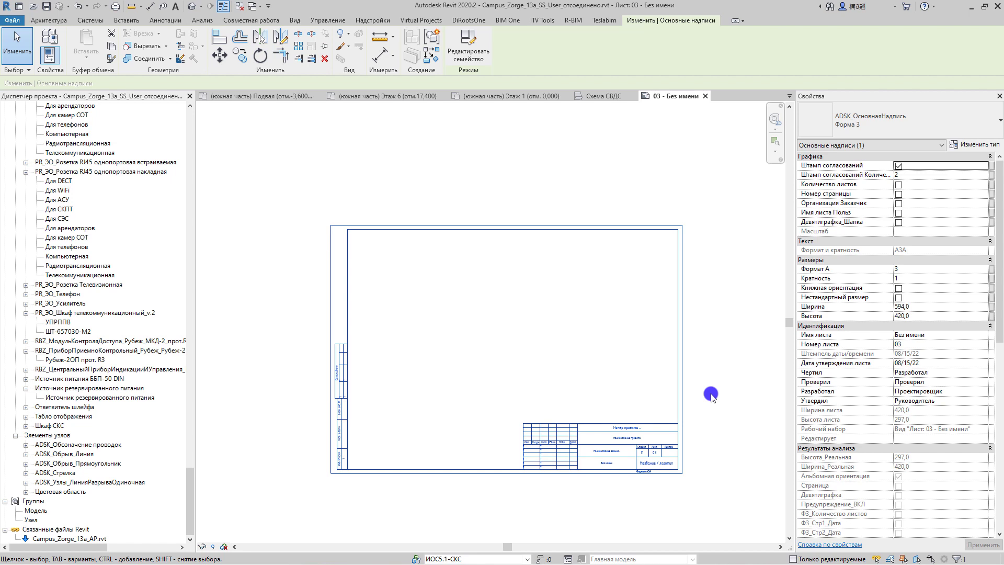
pyautogui.moveTo(711, 394); pyautogui.dragTo(675, 296, button='middle')
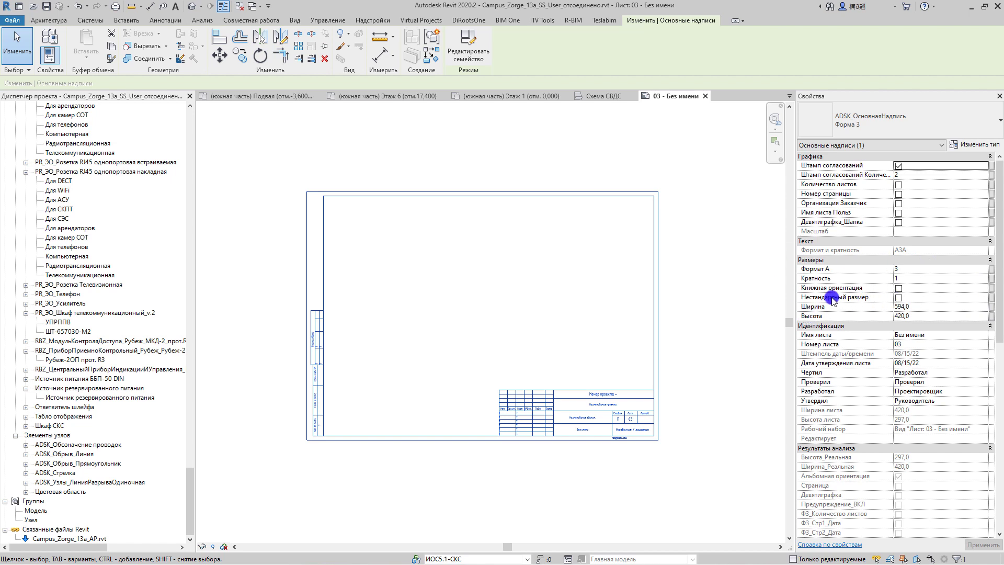
# Set the title block to Формат А 1 with Книжная ориентация (594 × 841)
pyautogui.click(986, 272)
pyautogui.write('1')
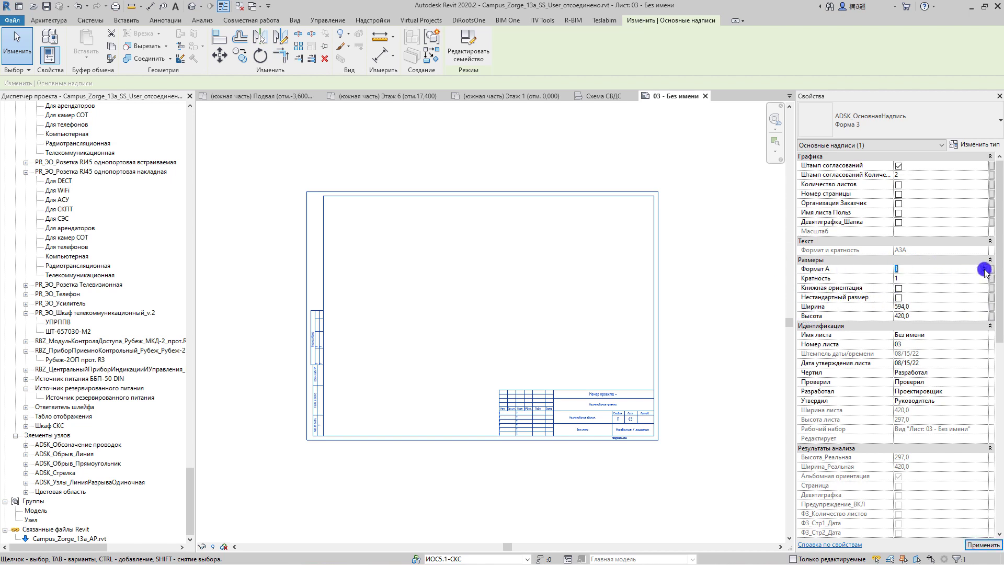
pyautogui.scroll(-2, 600, 313)
pyautogui.click(659, 311)
pyautogui.scroll(2, 656, 309)
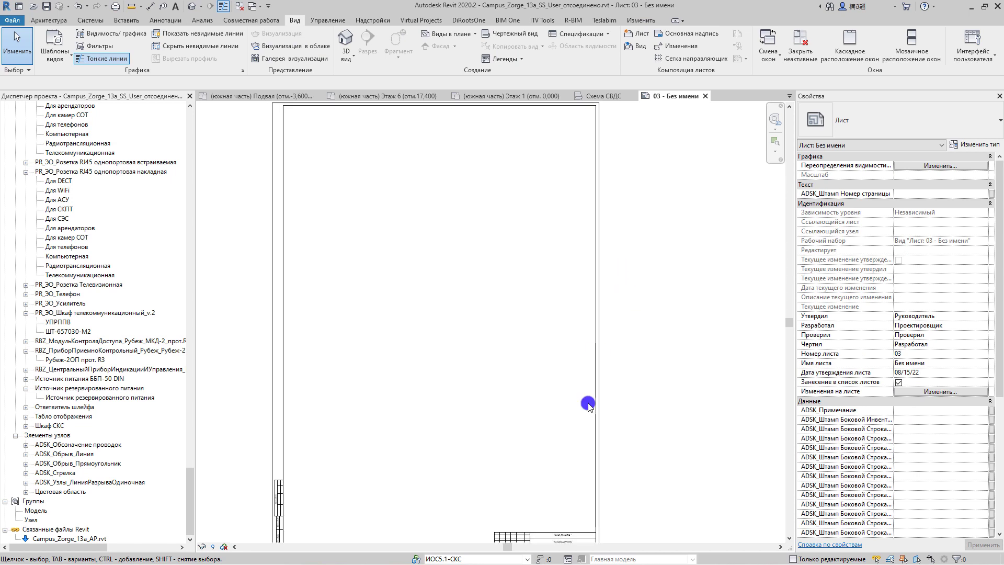
pyautogui.scroll(-1, 538, 531)
pyautogui.scroll(3, 575, 464)
pyautogui.scroll(-1, 575, 444)
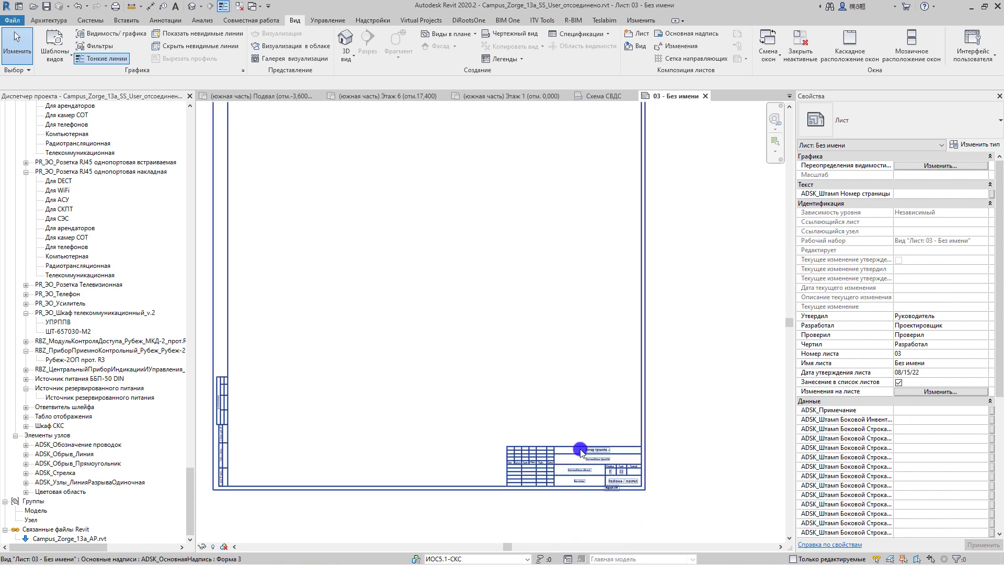
pyautogui.scroll(-2, 572, 397)
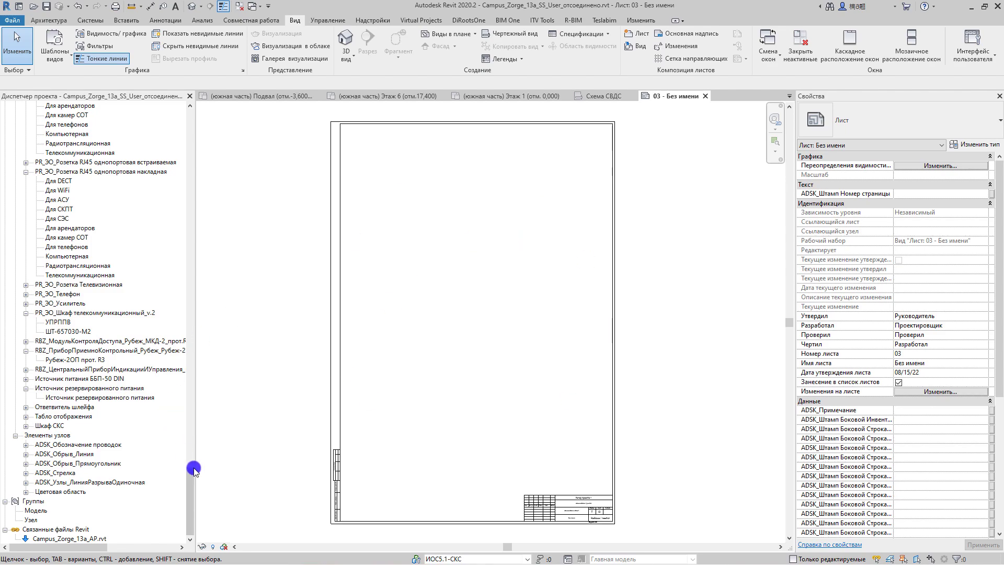
# Locate Схема СВДС in the Project Browser, then centre empty sheet 03 showing its properties
pyautogui.moveTo(191, 478); pyautogui.dragTo(161, 235)
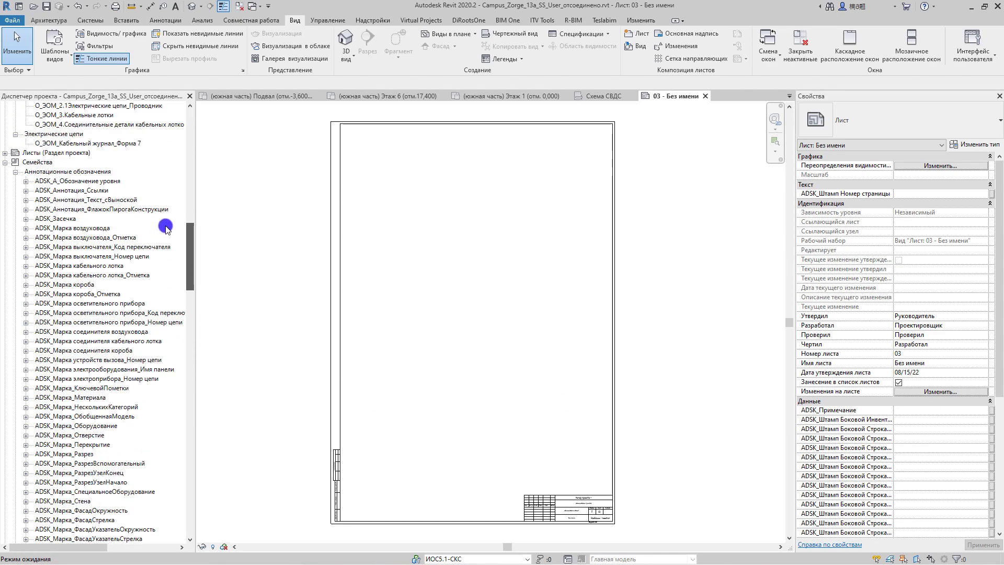
pyautogui.moveTo(191, 256); pyautogui.dragTo(192, 105)
pyautogui.click(104, 209)
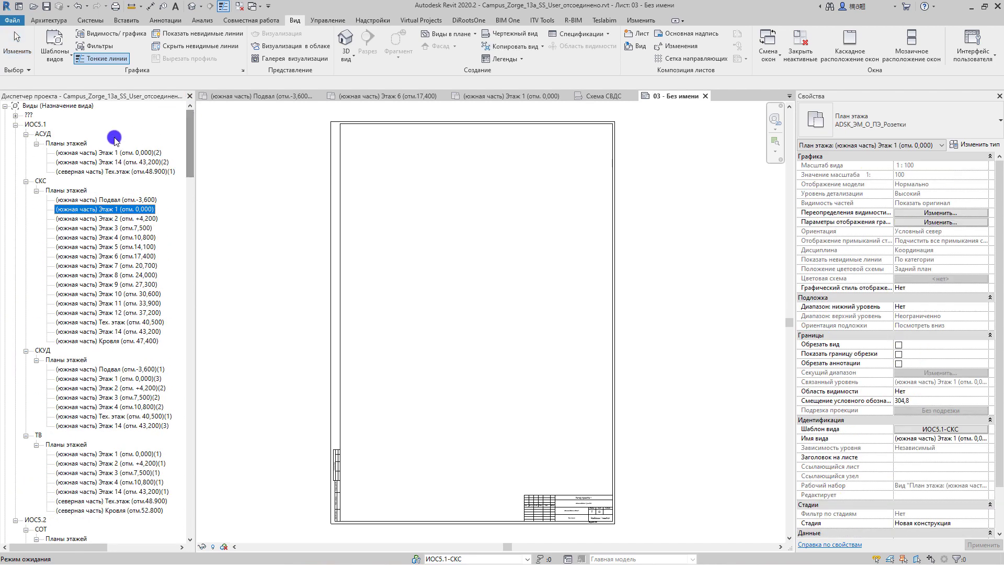
pyautogui.click(16, 116)
pyautogui.click(26, 125)
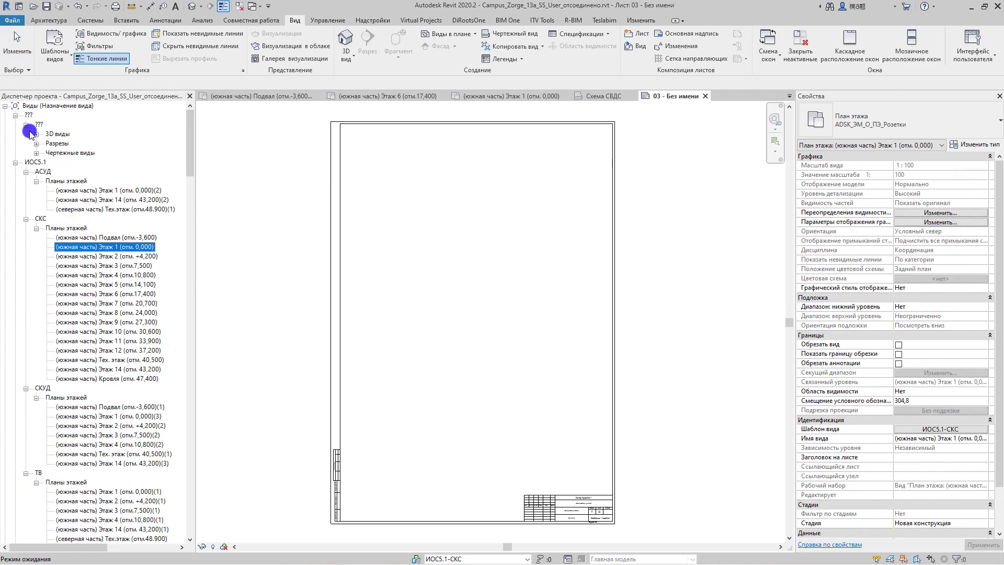
pyautogui.click(36, 153)
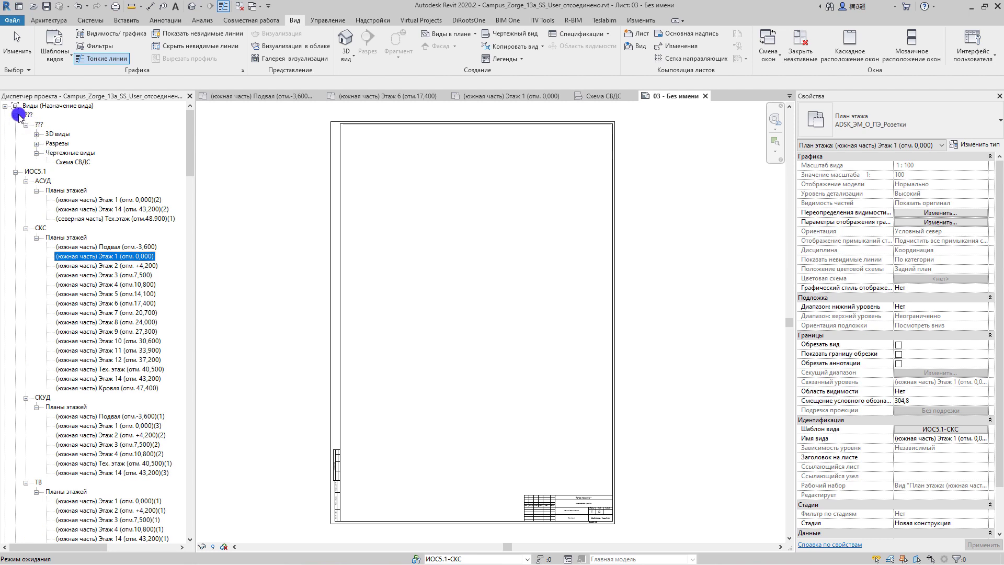
pyautogui.click(70, 163)
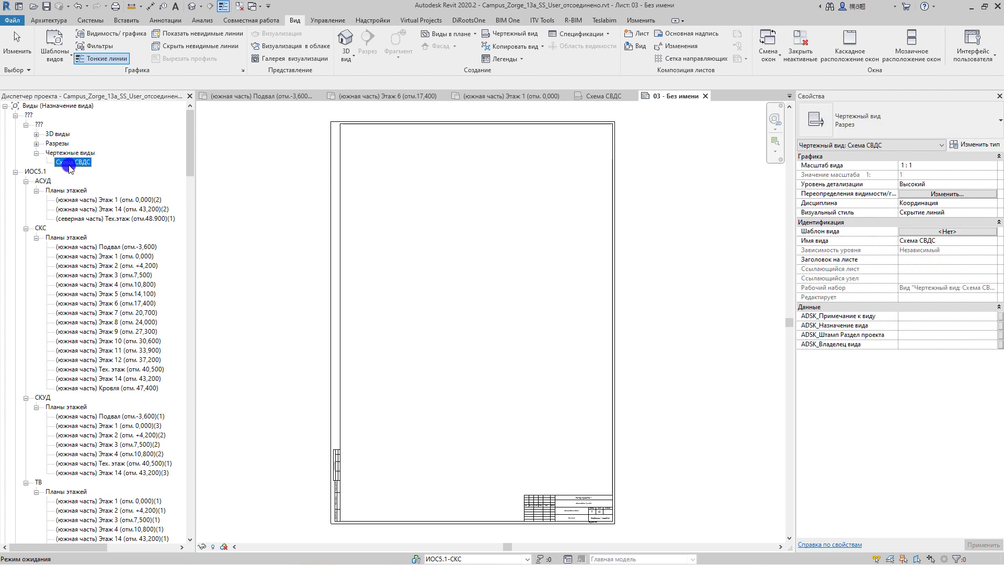
pyautogui.click(42, 153)
pyautogui.click(16, 115)
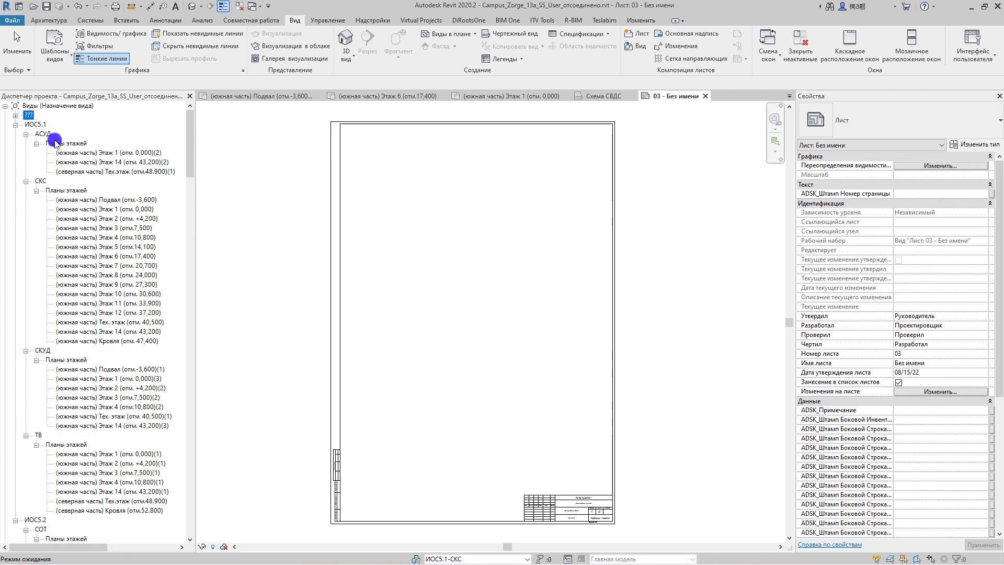
pyautogui.click(212, 178)
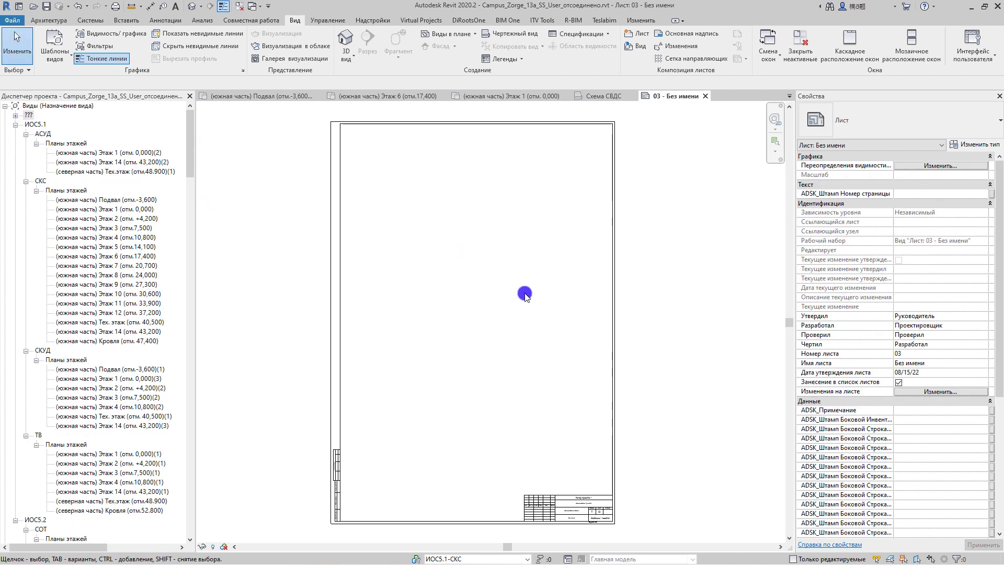
pyautogui.moveTo(371, 327); pyautogui.dragTo(418, 333, button='middle')
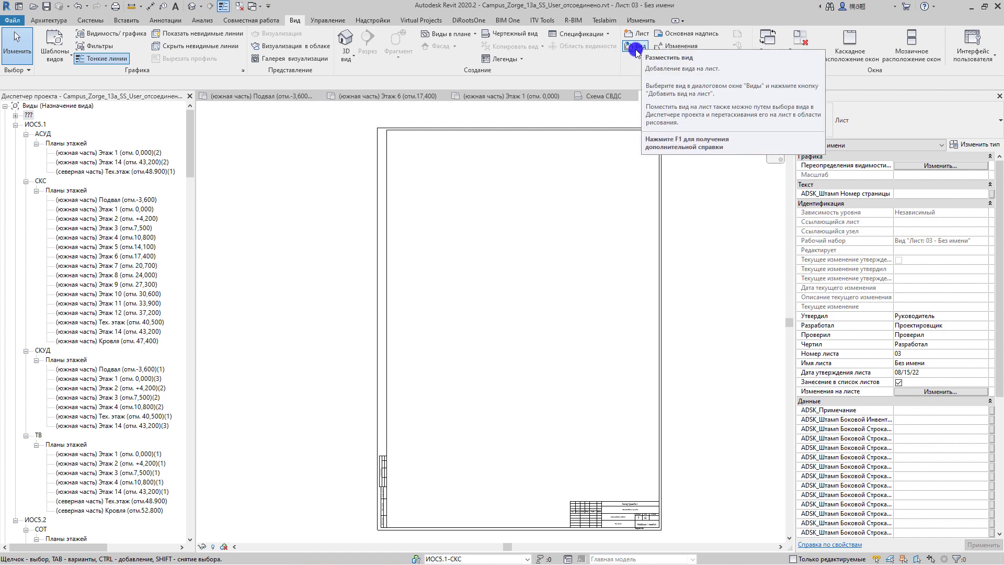
# Choose 'Чертежный вид: Схема СВДС' from the Place View list and add it to the sheet
pyautogui.click(637, 52)
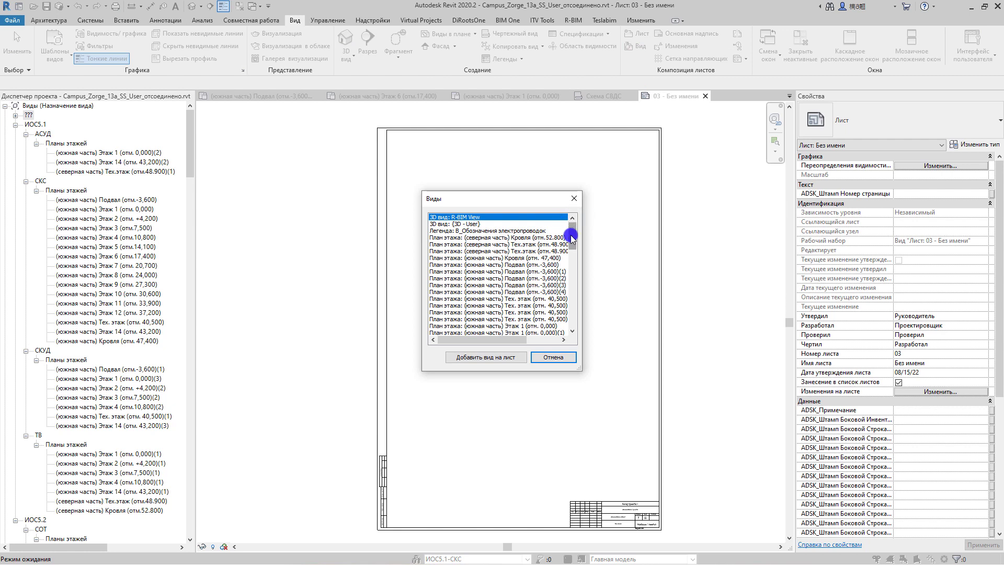
pyautogui.moveTo(572, 238); pyautogui.dragTo(565, 327)
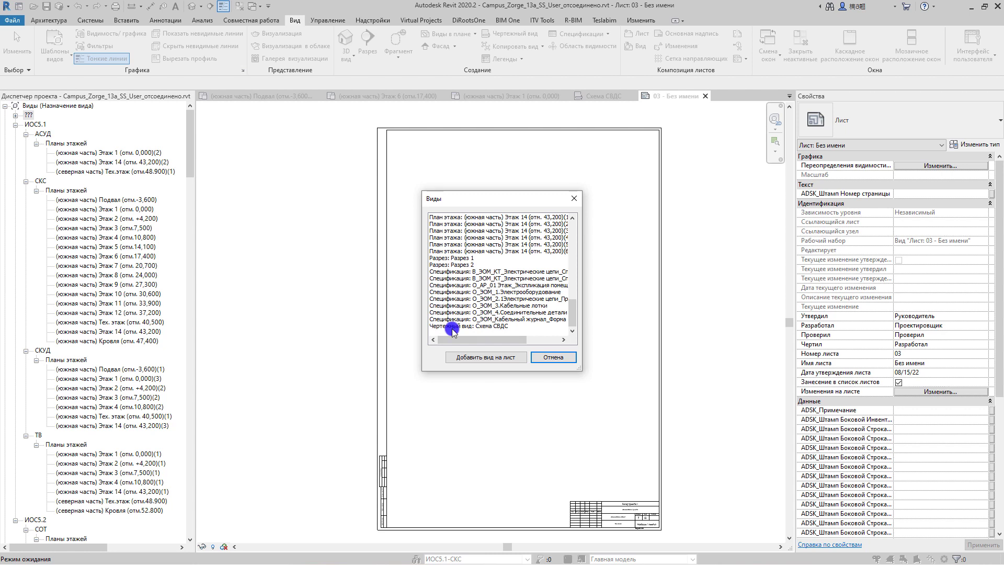
pyautogui.scroll(3, 459, 285)
pyautogui.scroll(3, 464, 269)
pyautogui.scroll(-5, 465, 269)
pyautogui.click(453, 325)
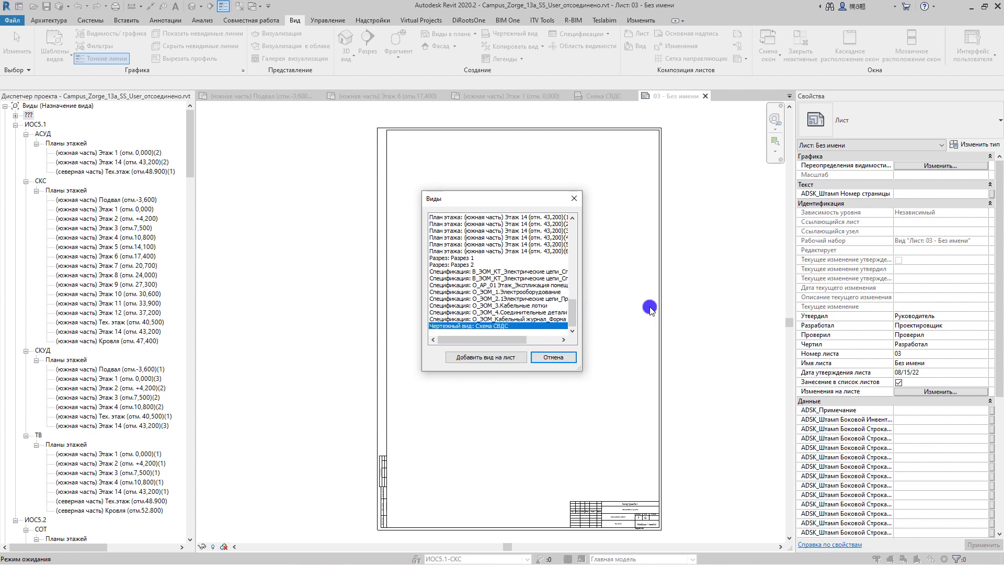
pyautogui.click(476, 358)
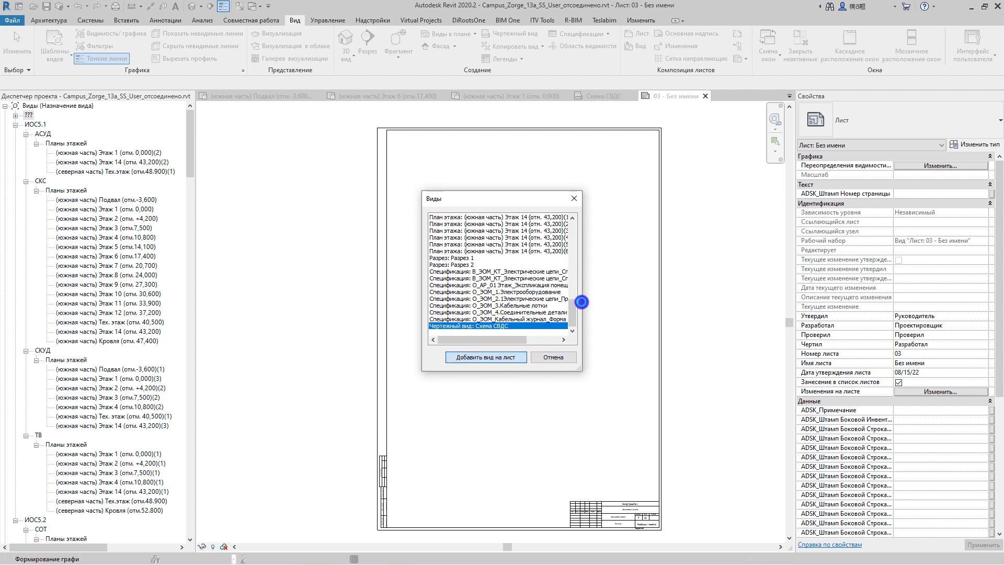
# Drop the schematic viewport inside the sheet 03 title block frame and deselect it
pyautogui.scroll(1, 614, 300)
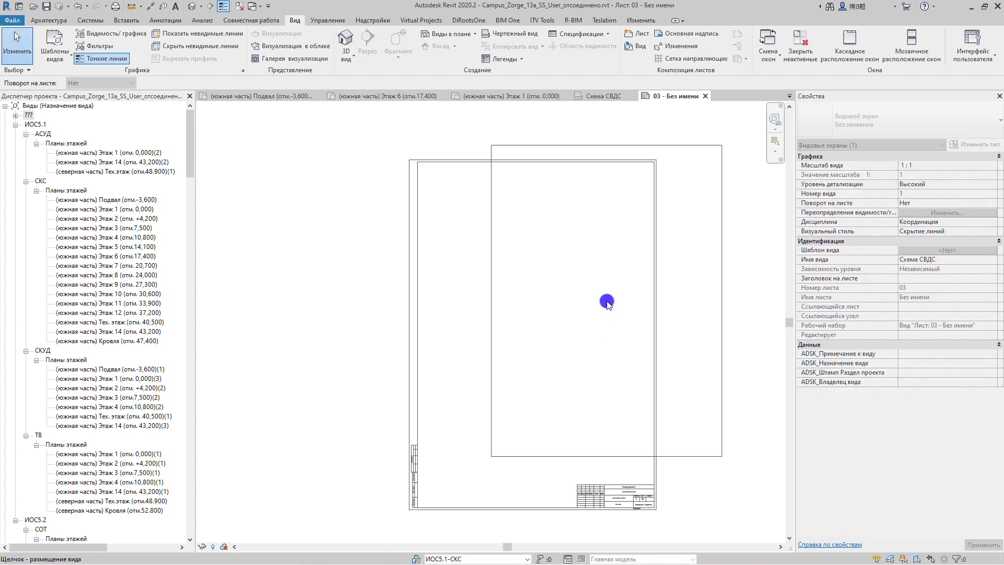
pyautogui.click(537, 321)
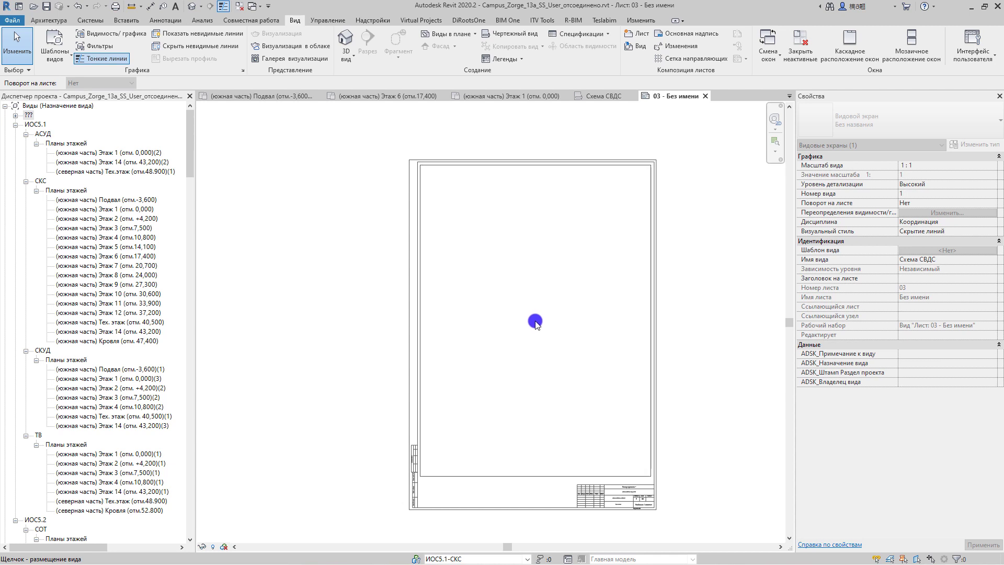
pyautogui.click(701, 333)
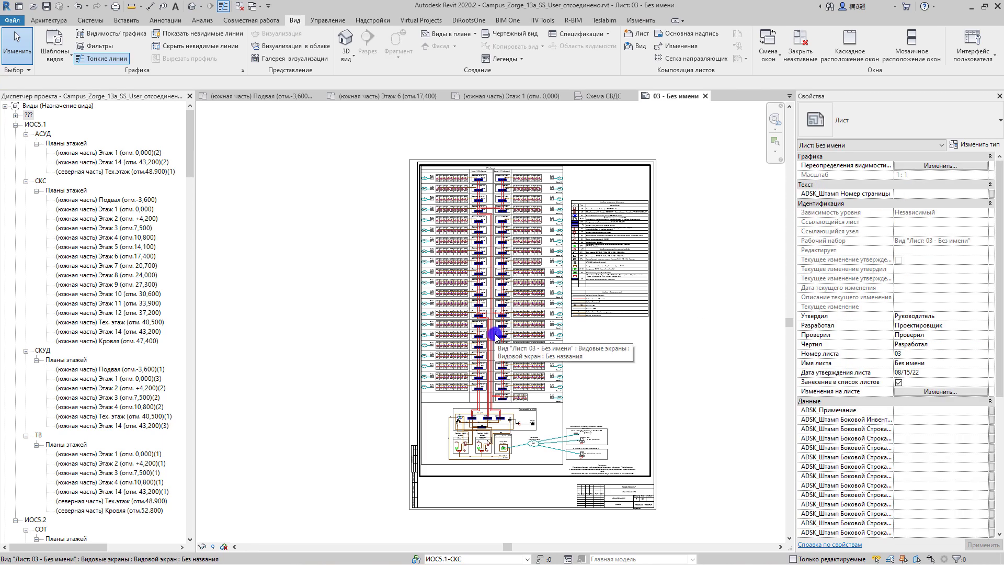
pyautogui.doubleClick(564, 319)
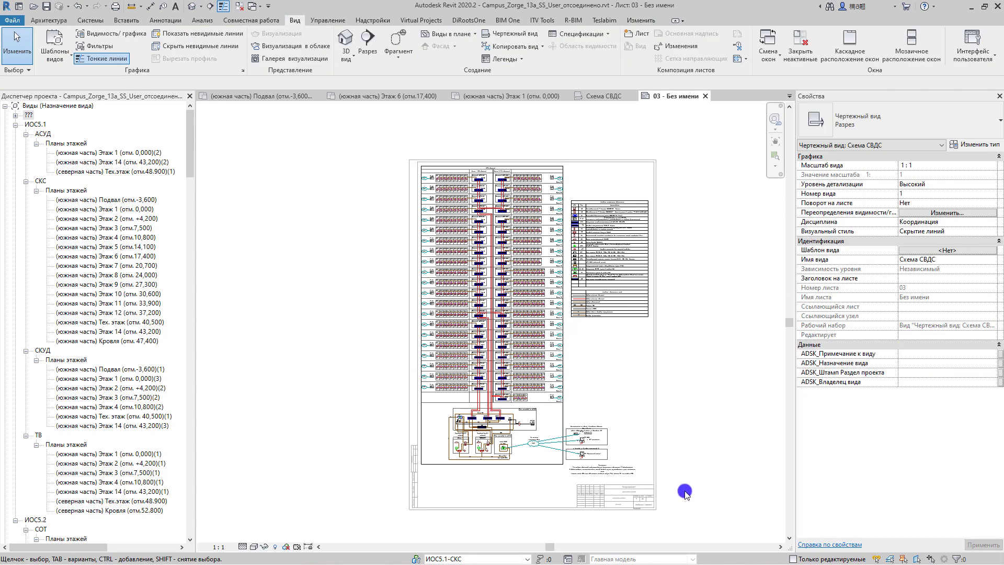
pyautogui.moveTo(608, 429); pyautogui.dragTo(351, 125)
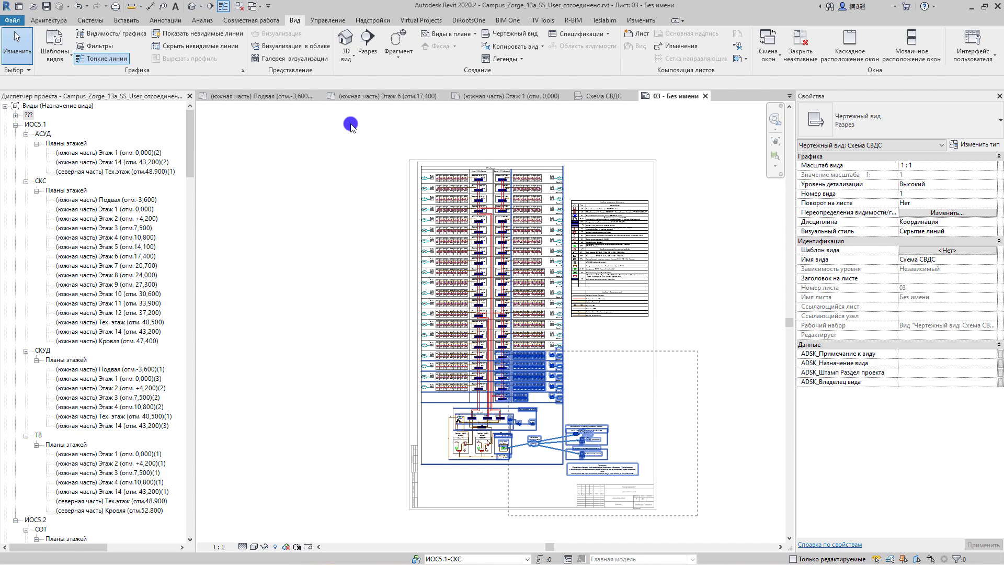
pyautogui.moveTo(350, 126); pyautogui.dragTo(350, 123)
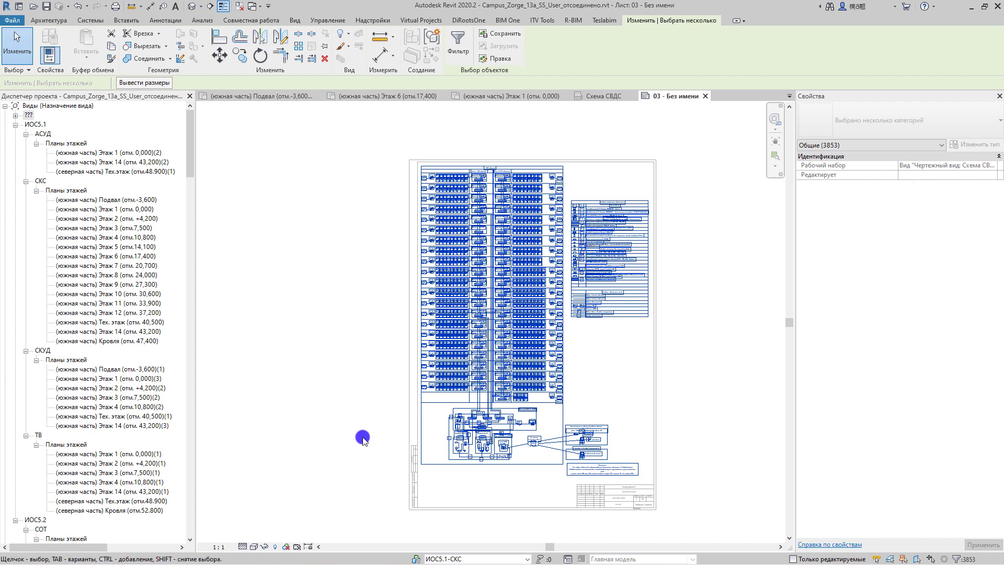
pyautogui.click(277, 441)
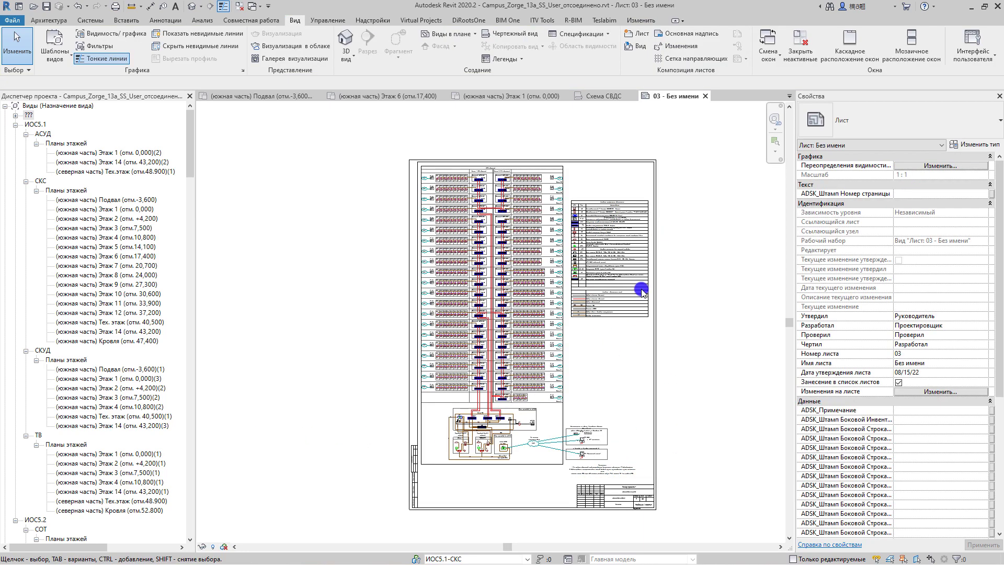
pyautogui.scroll(3, 635, 295)
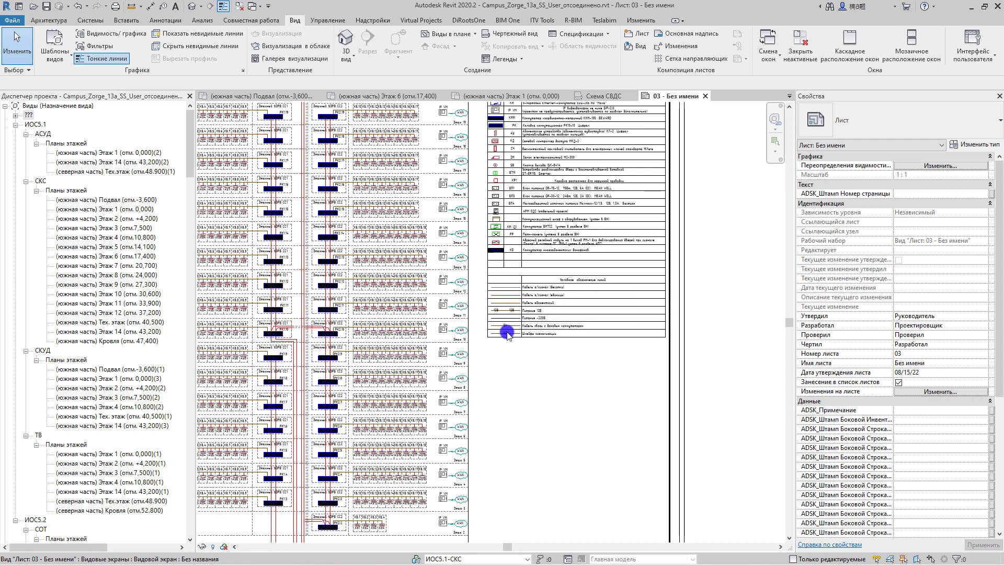
pyautogui.scroll(2, 393, 349)
pyautogui.scroll(1, 393, 348)
pyautogui.scroll(-1, 634, 392)
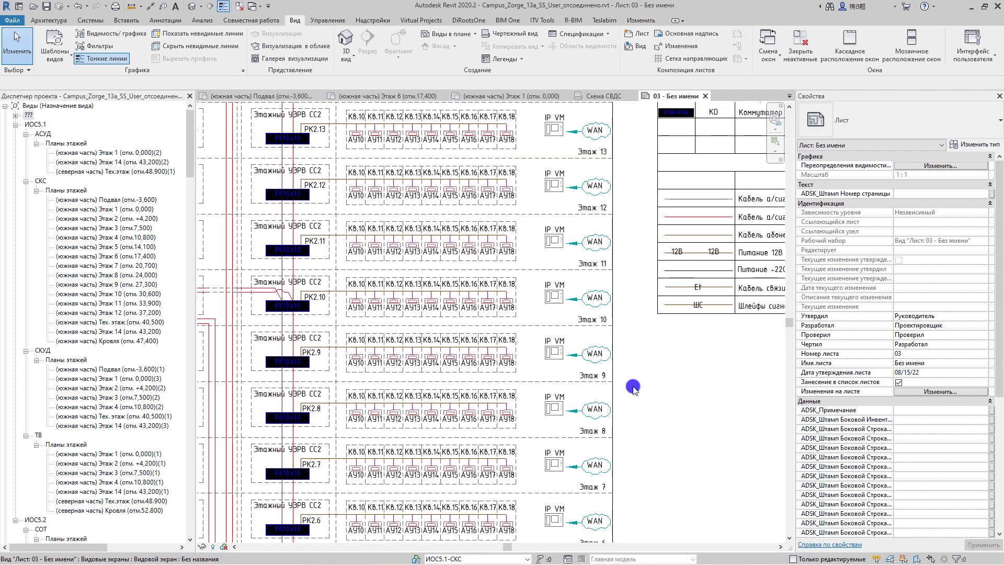
pyautogui.scroll(-3, 555, 362)
pyautogui.scroll(4, 514, 354)
pyautogui.scroll(2, 514, 354)
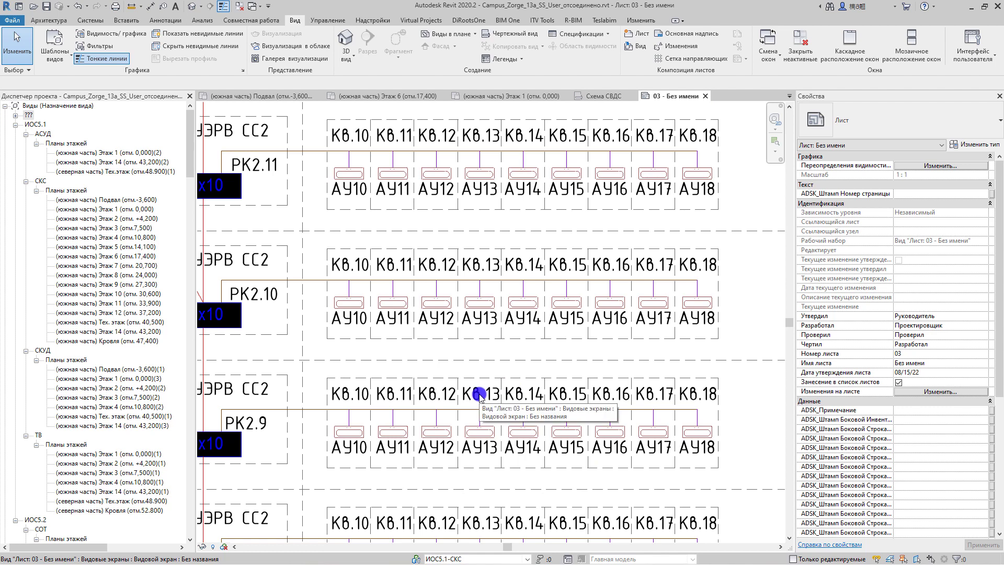
pyautogui.doubleClick(473, 394)
pyautogui.click(474, 397)
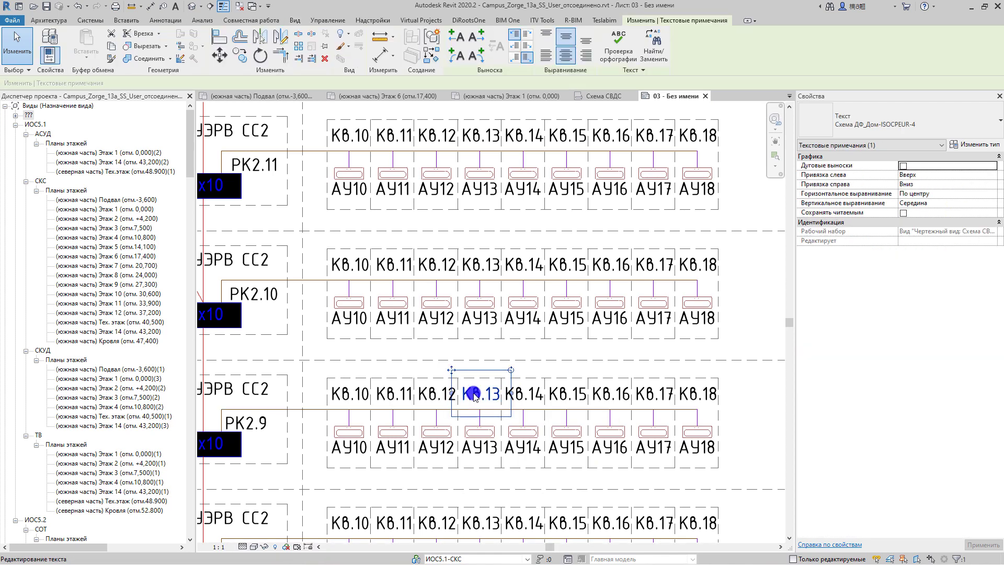
pyautogui.click(928, 111)
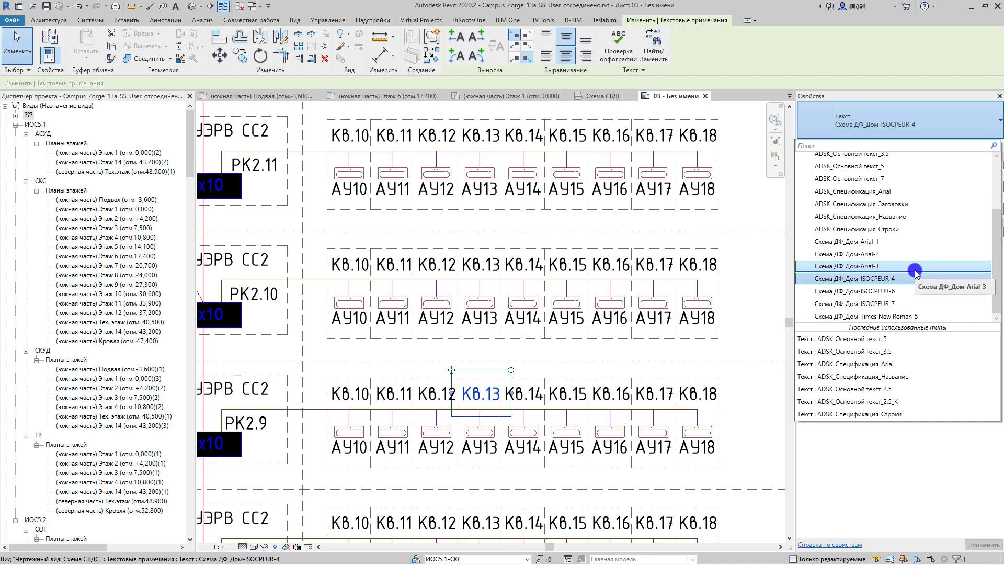
pyautogui.press('Escape')
pyautogui.press('Escape')
pyautogui.scroll(-1, 622, 356)
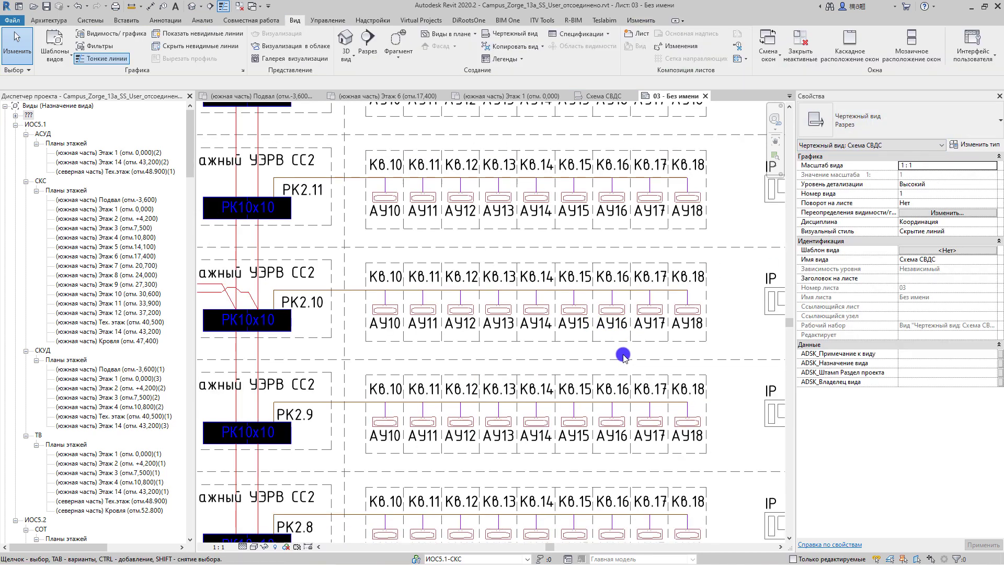
pyautogui.scroll(-1, 622, 355)
pyautogui.scroll(-1, 622, 356)
pyautogui.scroll(-2, 621, 354)
pyautogui.scroll(-1, 621, 353)
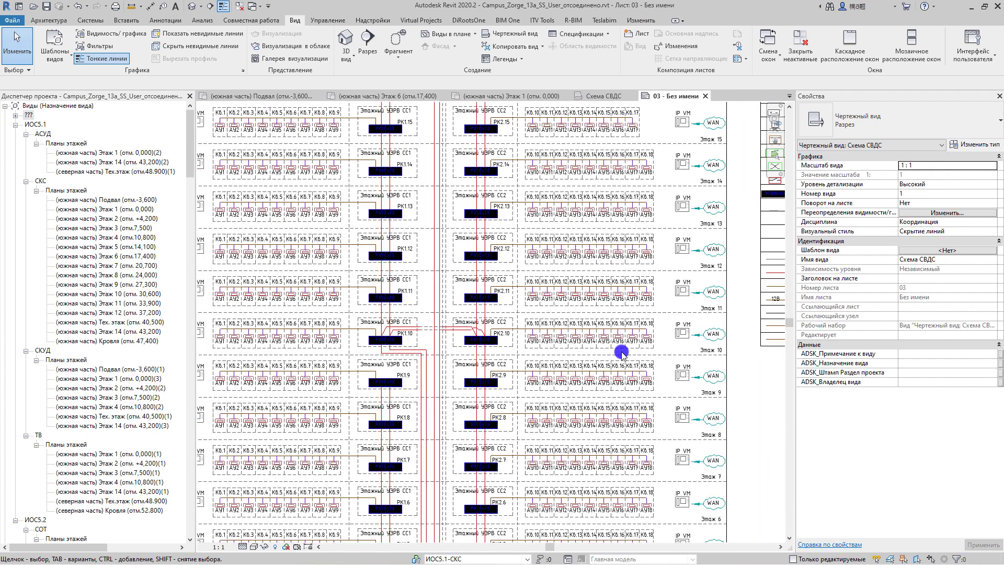
pyautogui.scroll(-1, 621, 353)
pyautogui.scroll(-1, 621, 353)
pyautogui.scroll(-1, 571, 343)
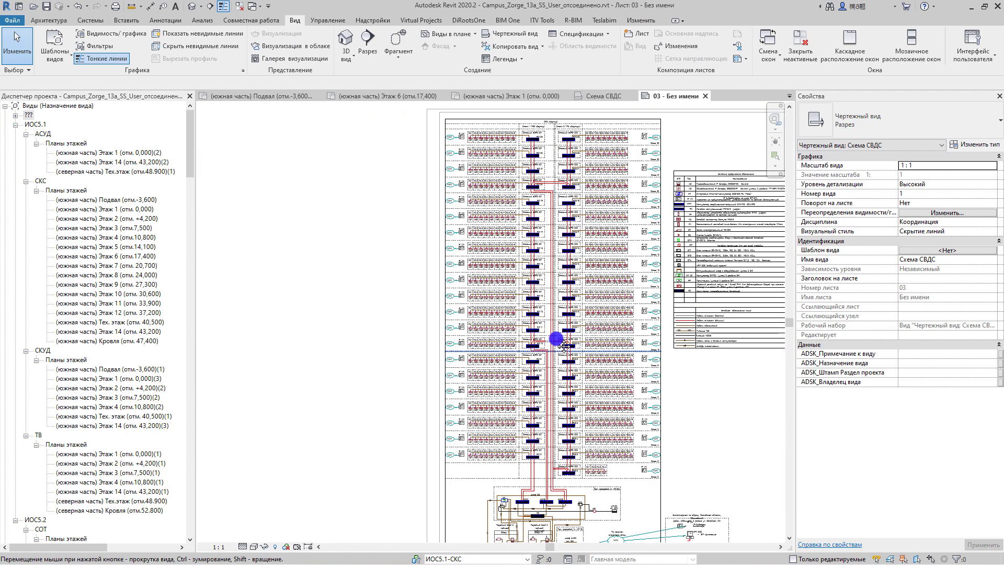
pyautogui.scroll(-1, 559, 340)
pyautogui.scroll(-1, 622, 336)
pyautogui.scroll(-2, 643, 334)
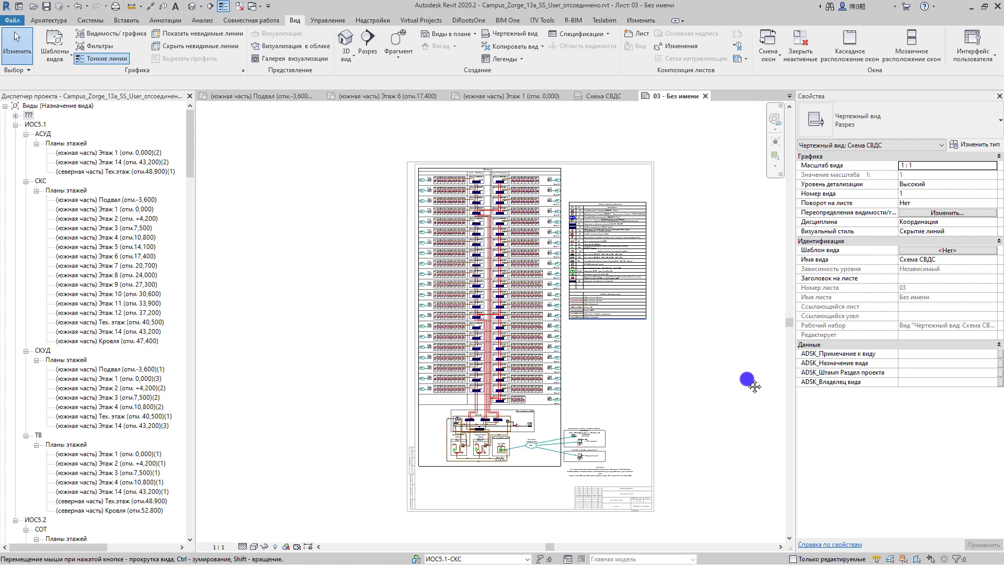
pyautogui.click(715, 374)
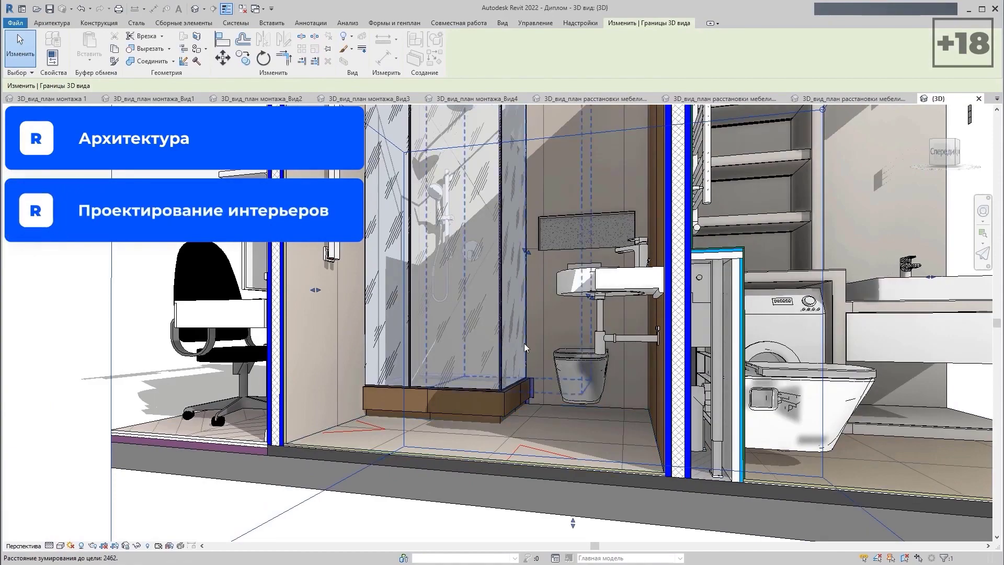
pyautogui.scroll(3, 598, 431)
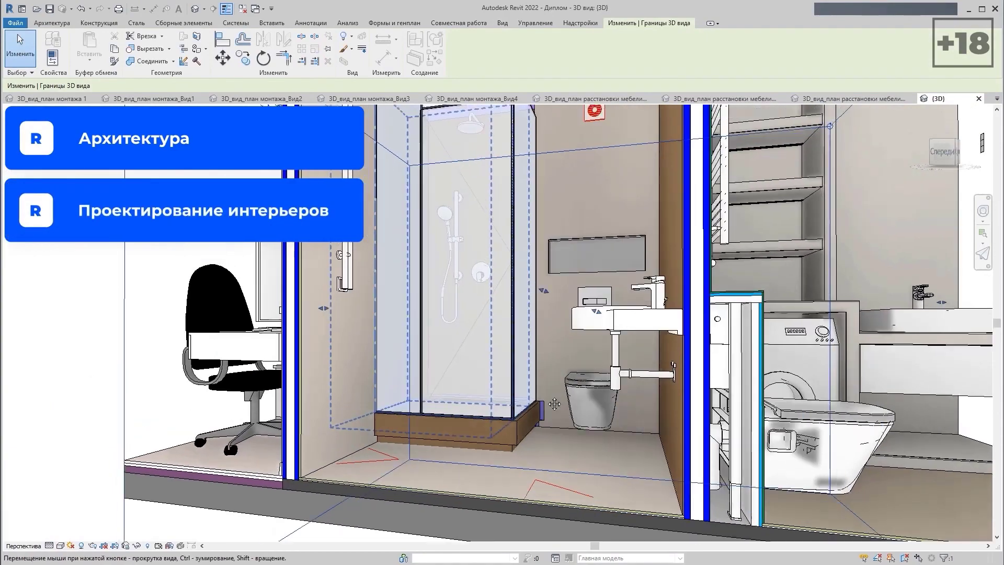
pyautogui.moveTo(597, 424); pyautogui.dragTo(599, 431, button='middle')
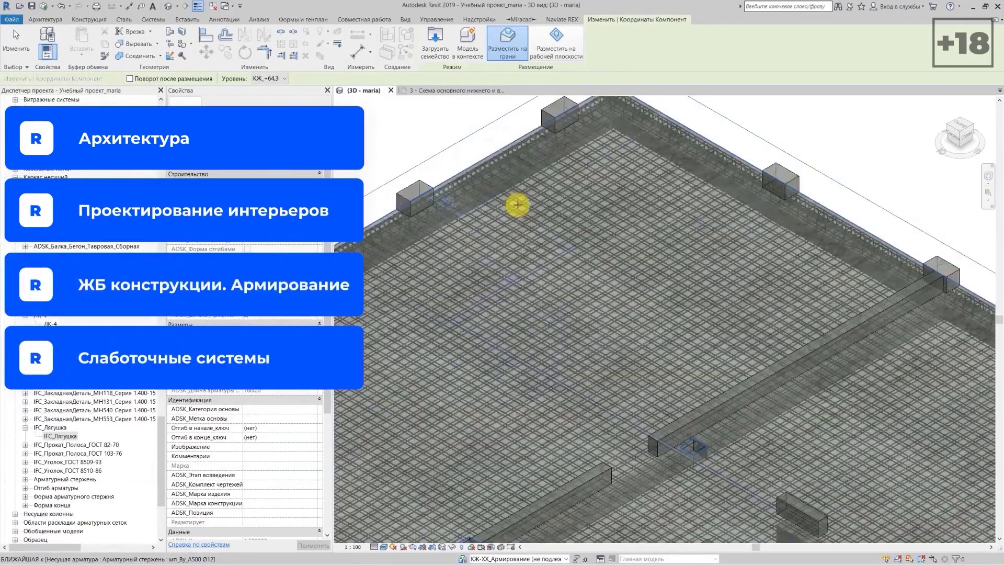
pyautogui.scroll(-2, 567, 371)
pyautogui.scroll(-1, 481, 352)
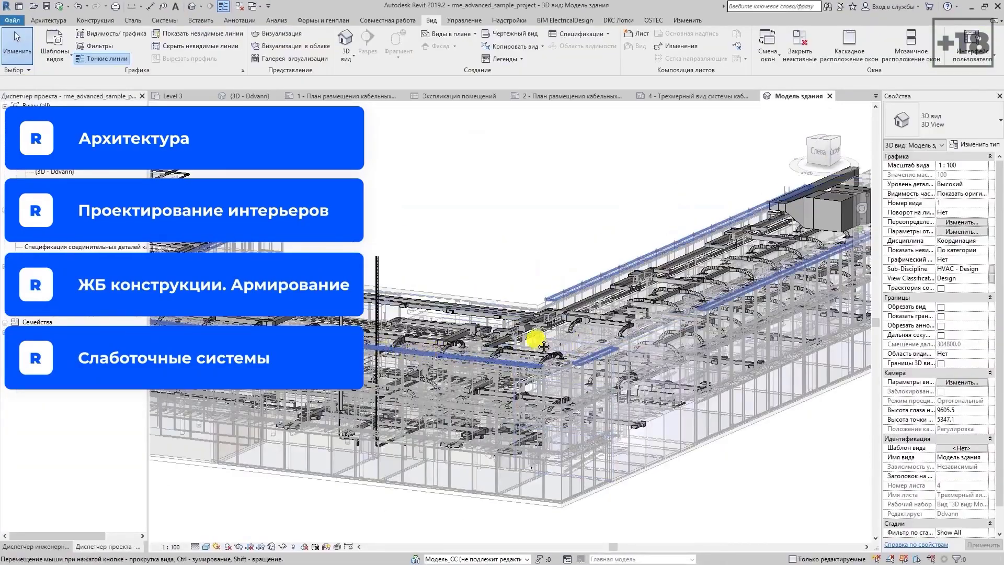
pyautogui.scroll(-1, 549, 345)
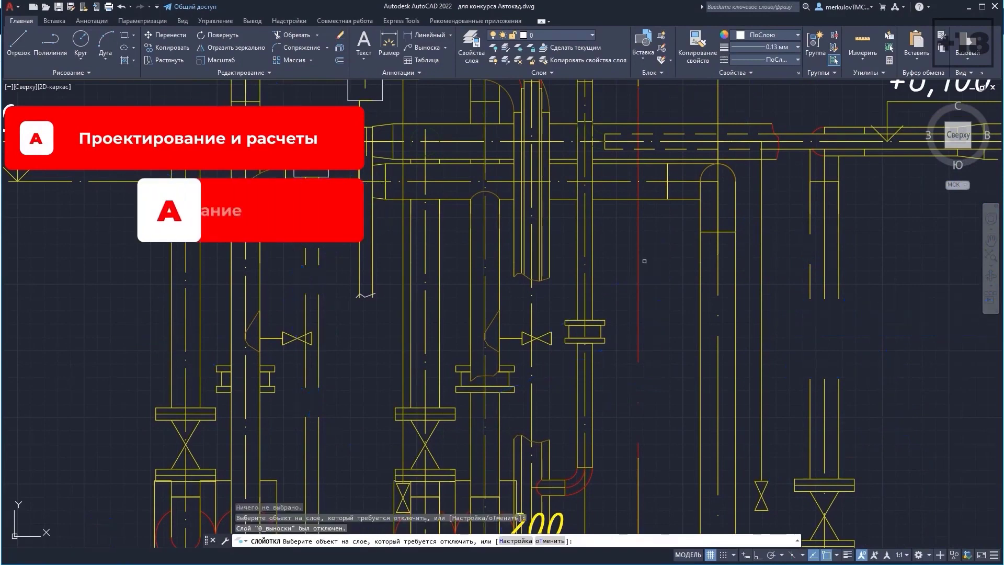
# Catch the vertical pipe section and its flange in a crossing window for STRETCH
pyautogui.click(629, 286)
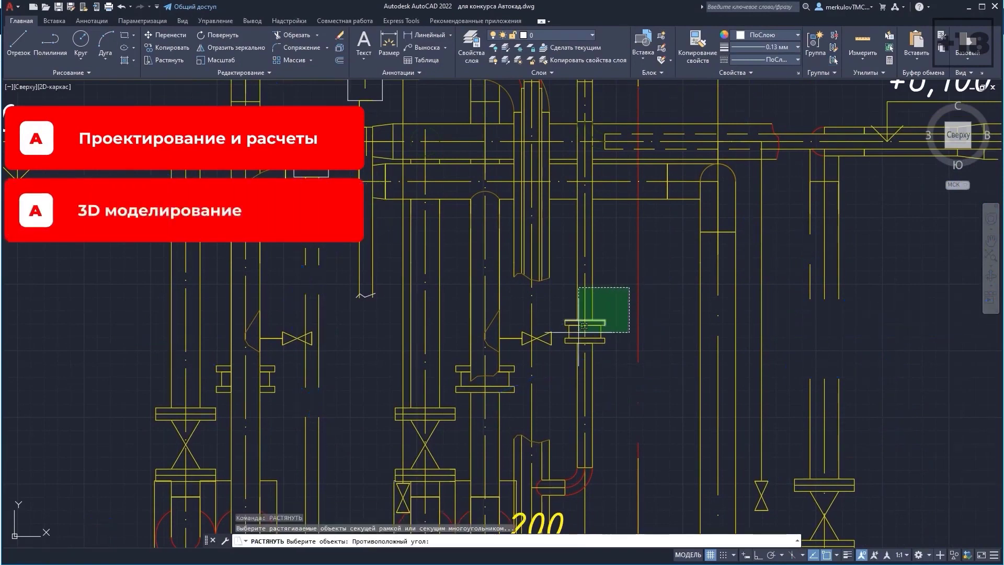
pyautogui.click(561, 360)
pyautogui.press('Return')
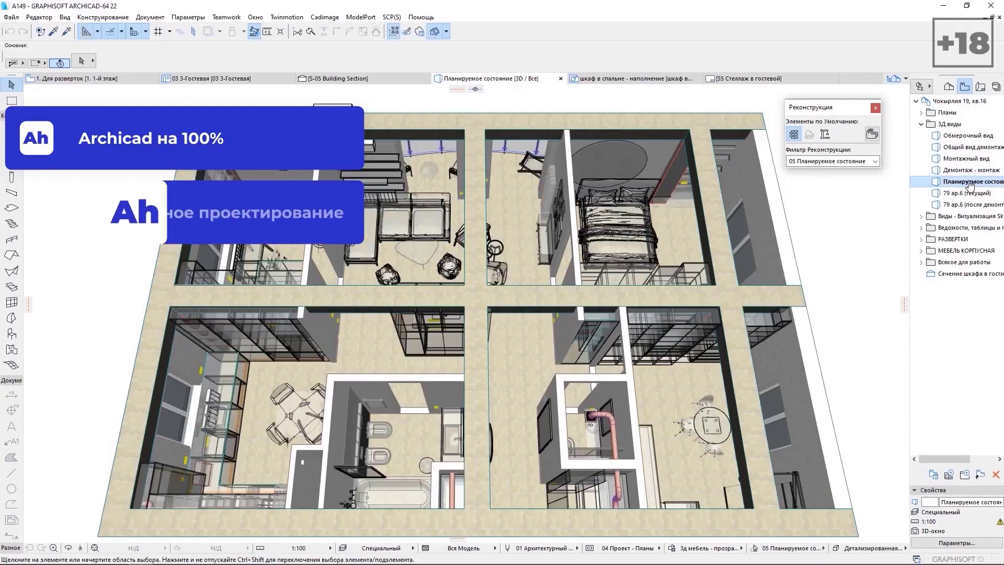
# Run Вычитание on the nine terrain targets and orbit the resulting morph
pyautogui.click(874, 161)
pyautogui.click(861, 262)
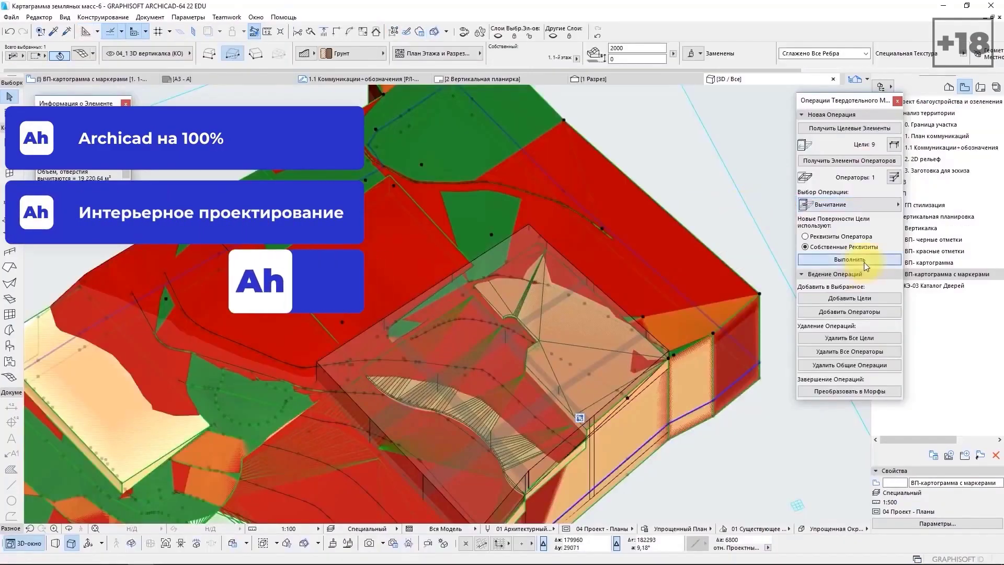
pyautogui.press('F5')
pyautogui.keyDown('shift'); pyautogui.moveTo(636, 457); pyautogui.dragTo(684, 346, button='middle'); pyautogui.keyUp('shift')
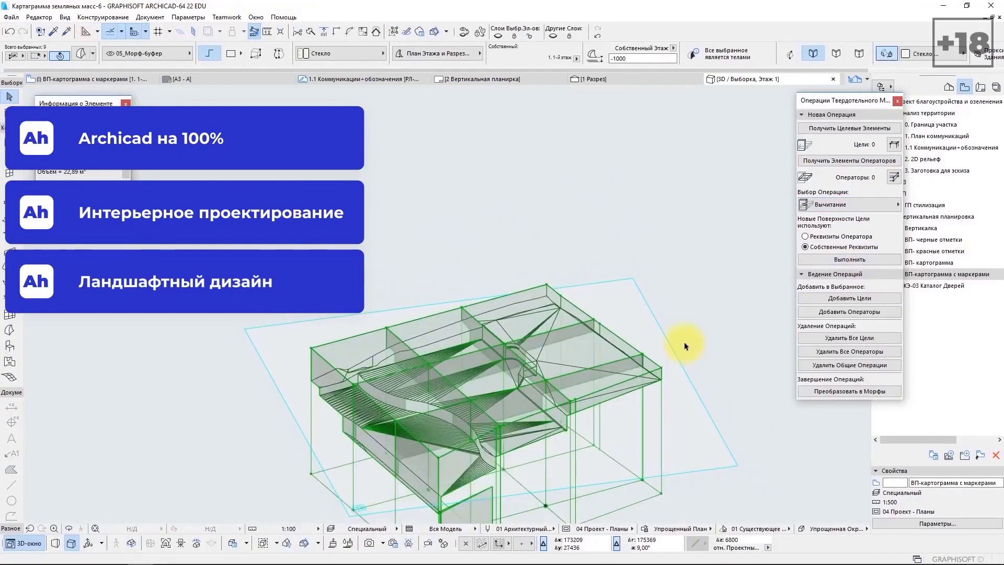